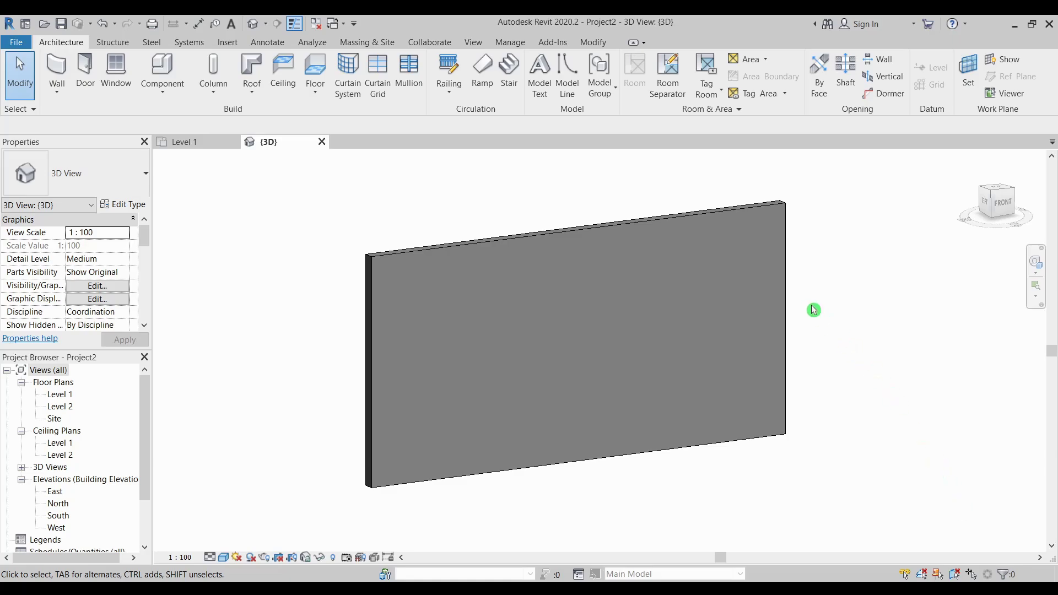
Select the 8000-long generic 200mm wall and start editing its profile.
click(573, 228)
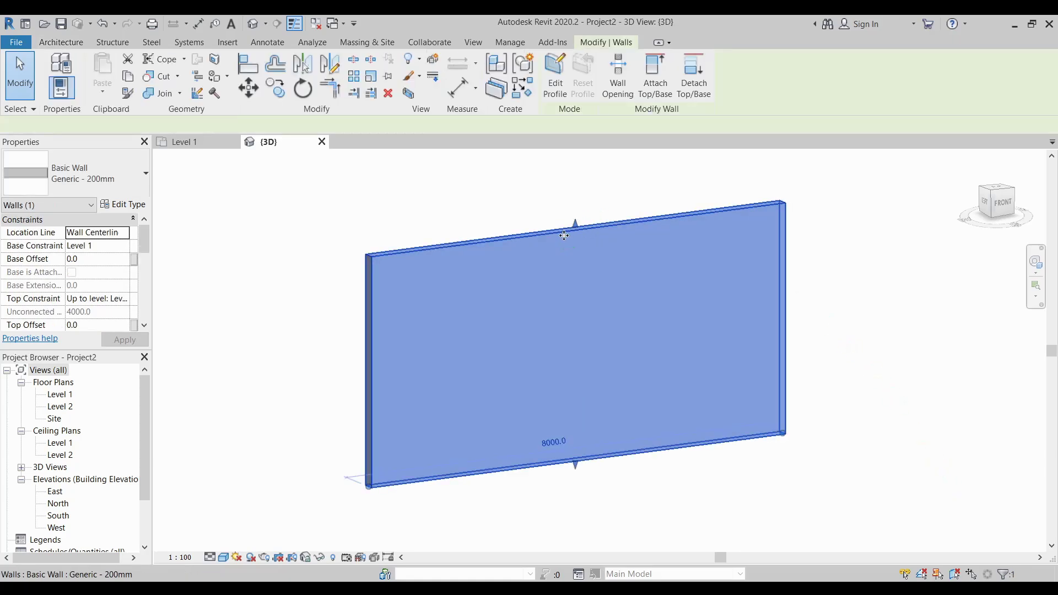
click(574, 227)
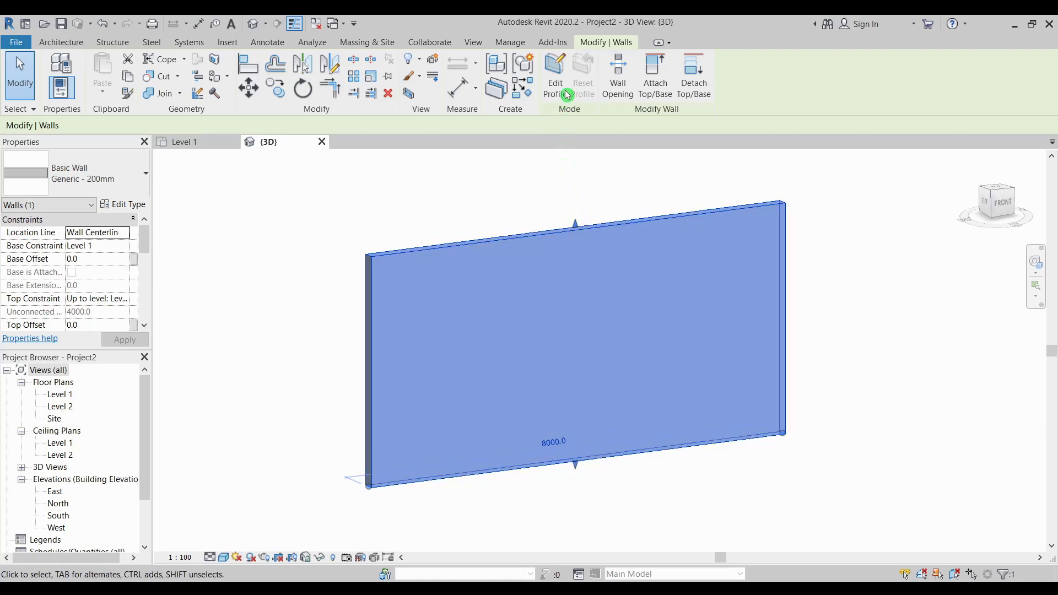
click(589, 49)
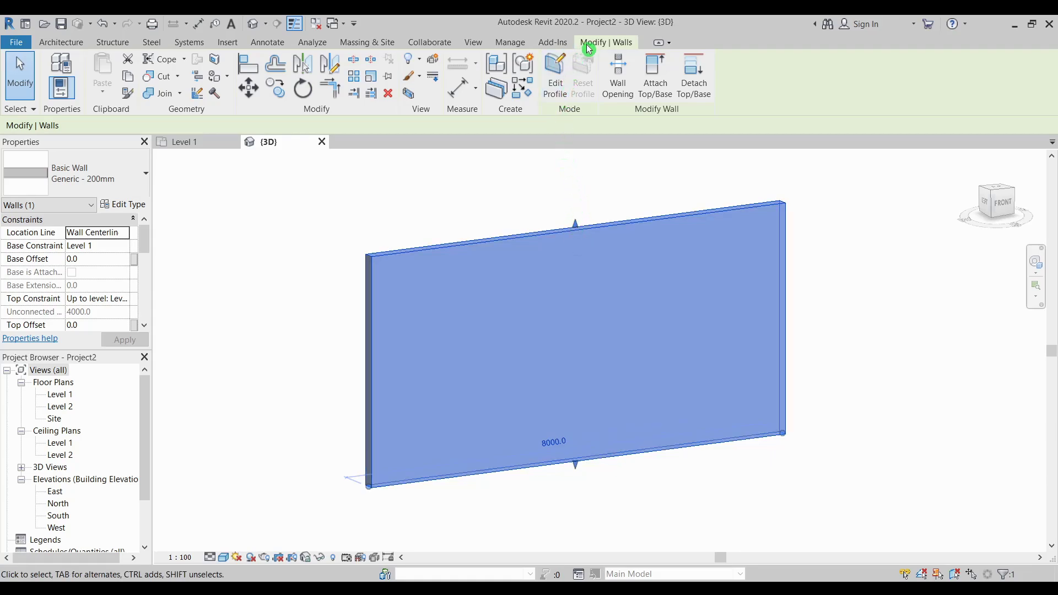
click(555, 75)
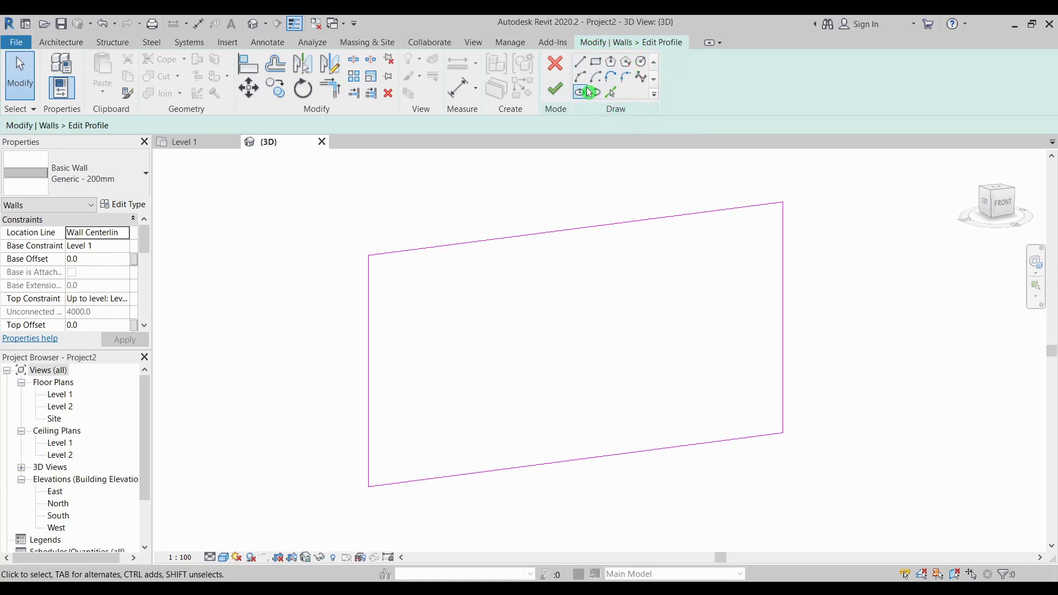
View the wall profile from the FRONT, centred and zoomed to fill the view.
click(996, 202)
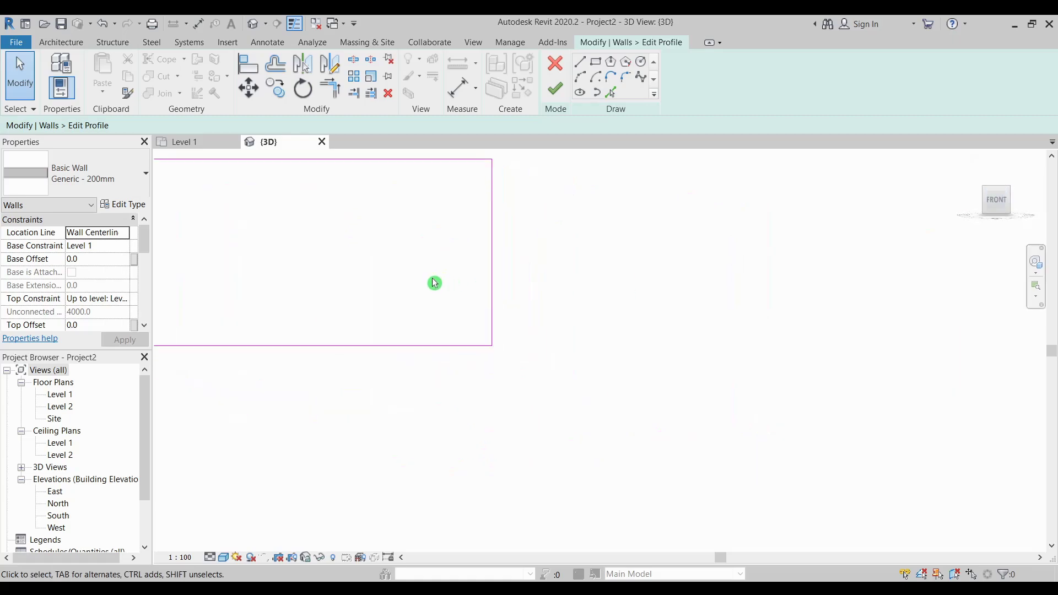
middle_drag(416, 309, 538, 402)
scroll(482, 400, up, 2)
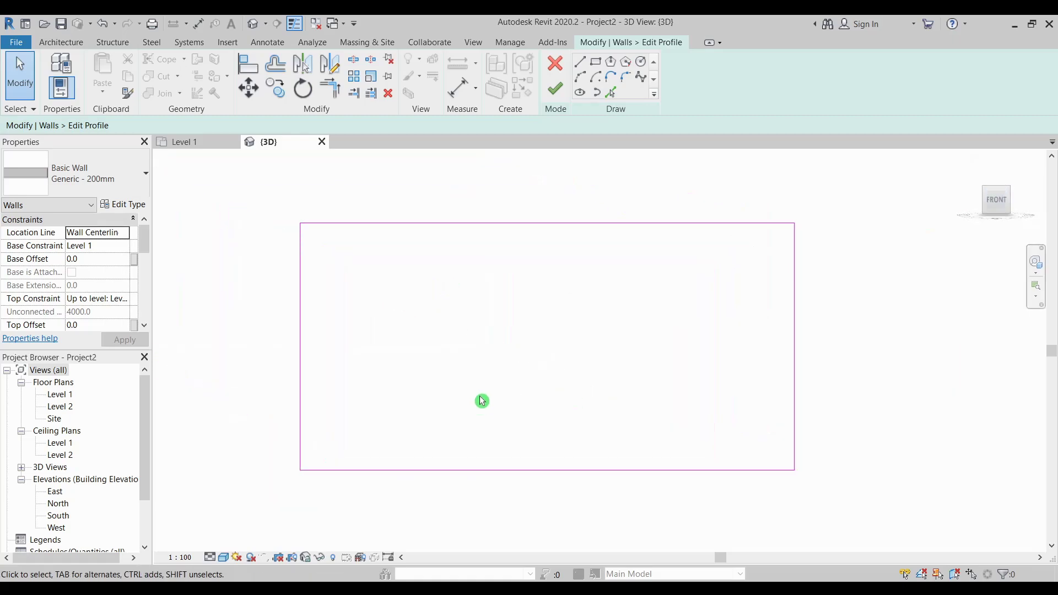
scroll(482, 401, up, 1)
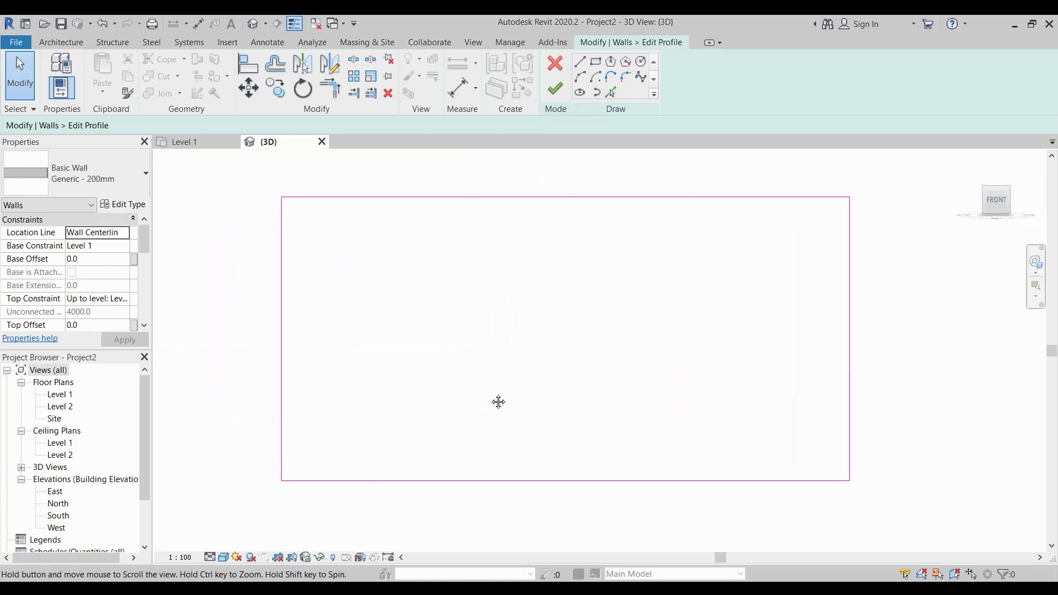
Sketch the opening's 1700-high left side from the bottom edge, with its small step.
click(580, 62)
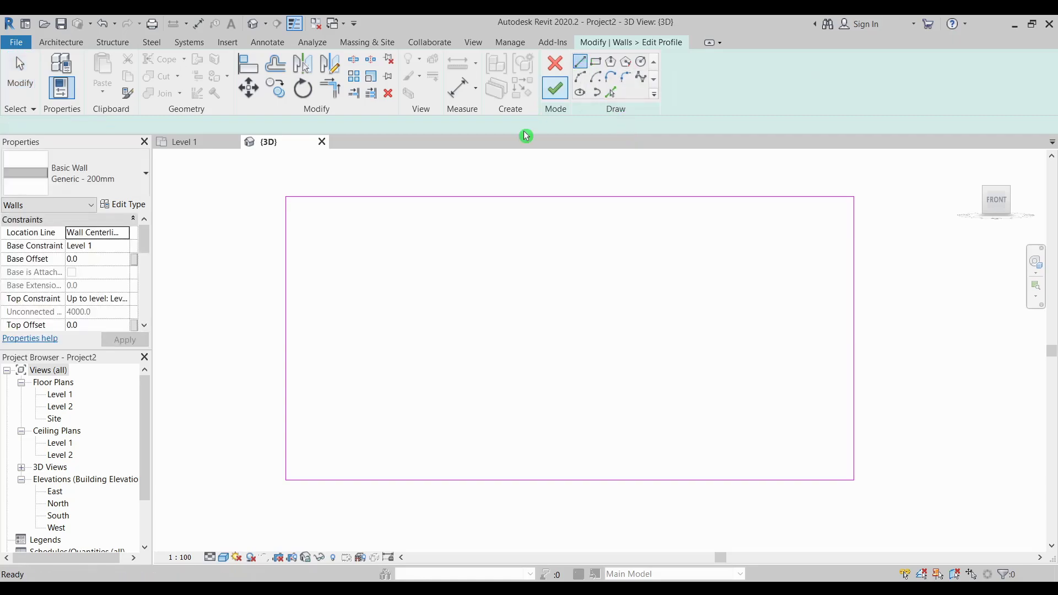
click(410, 480)
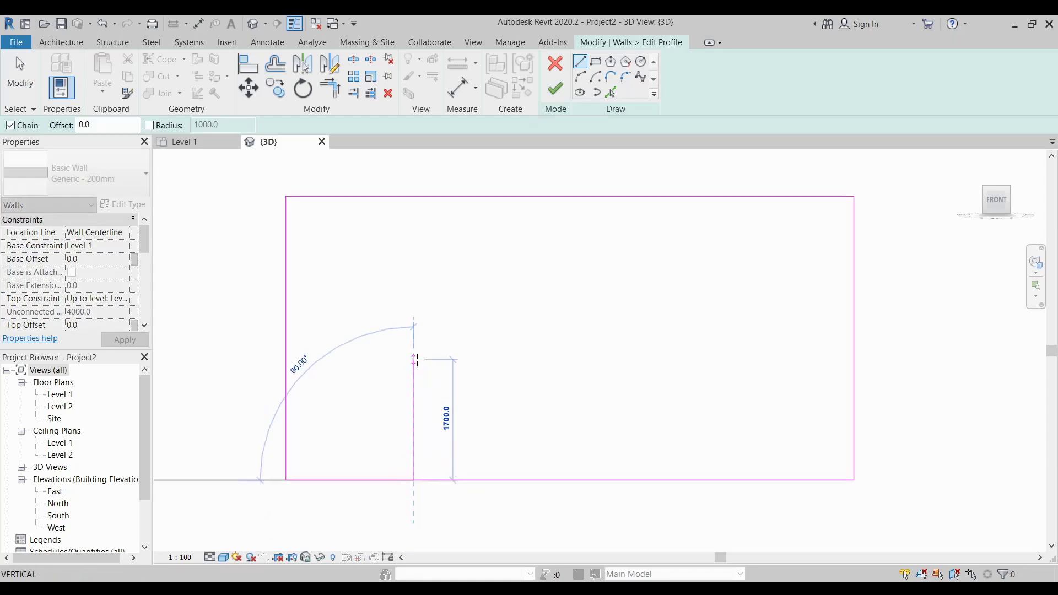
click(413, 360)
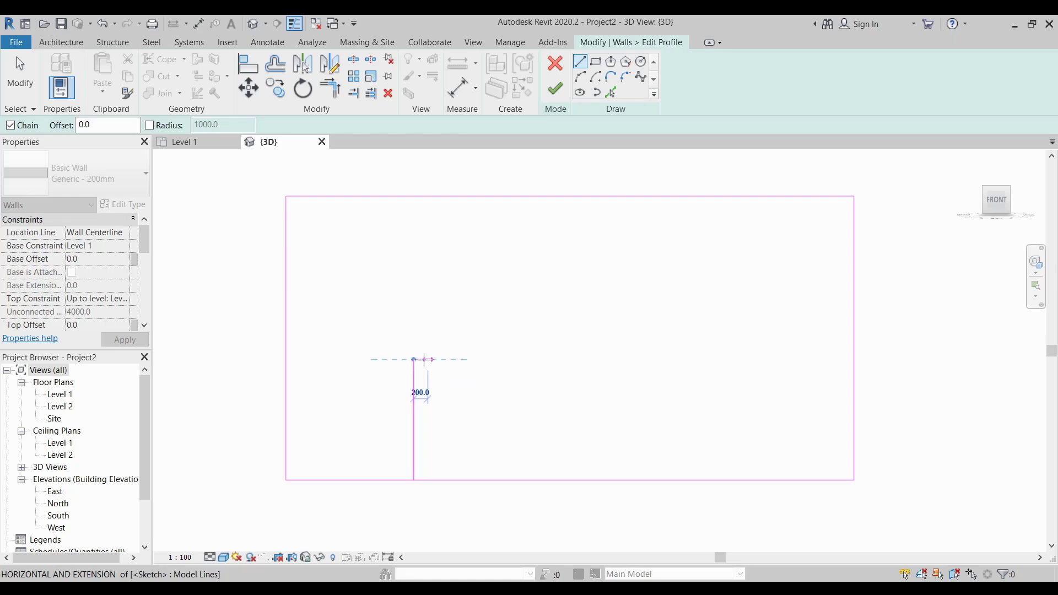
click(421, 360)
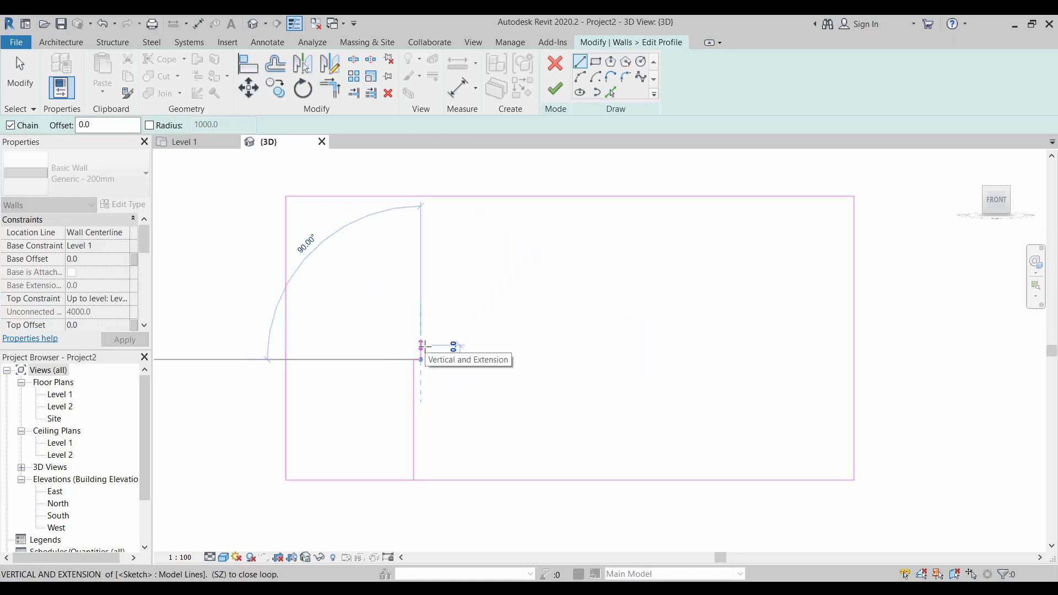
click(421, 353)
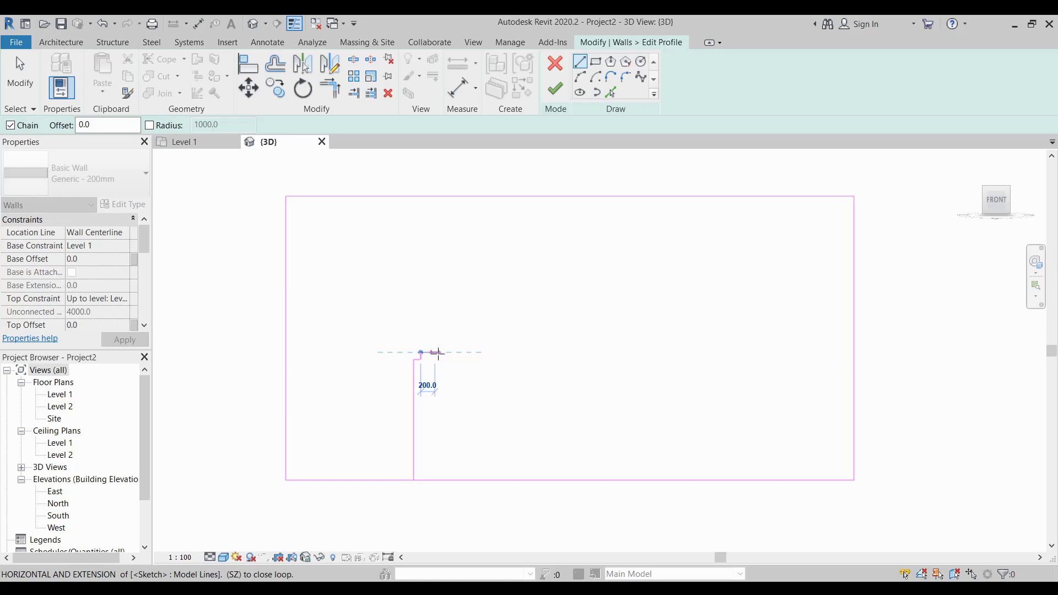
click(436, 352)
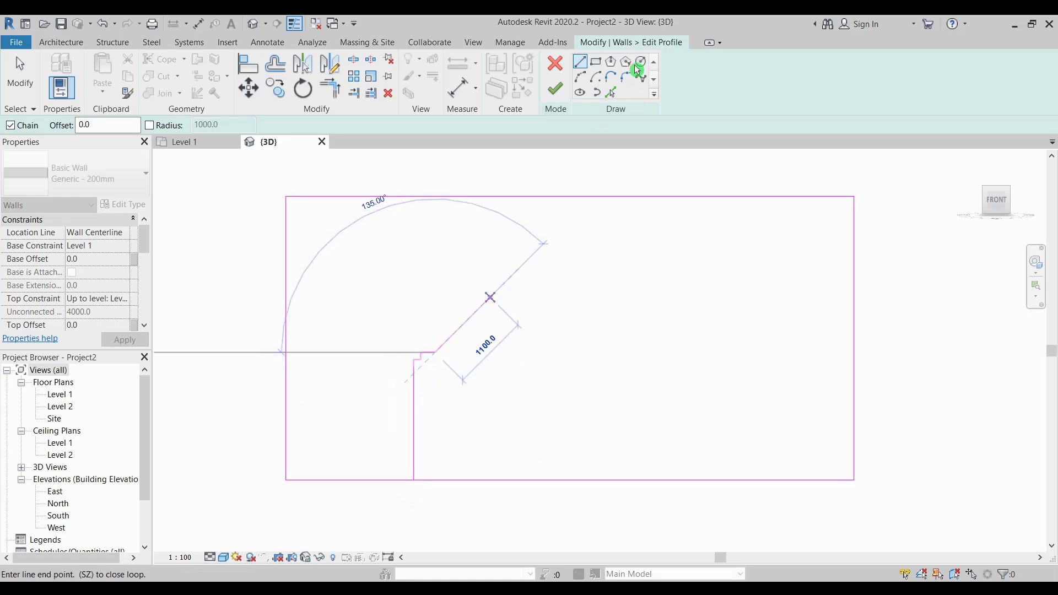
Draw the semicircular arch from the left step's corner across the opening's top.
click(576, 212)
click(579, 77)
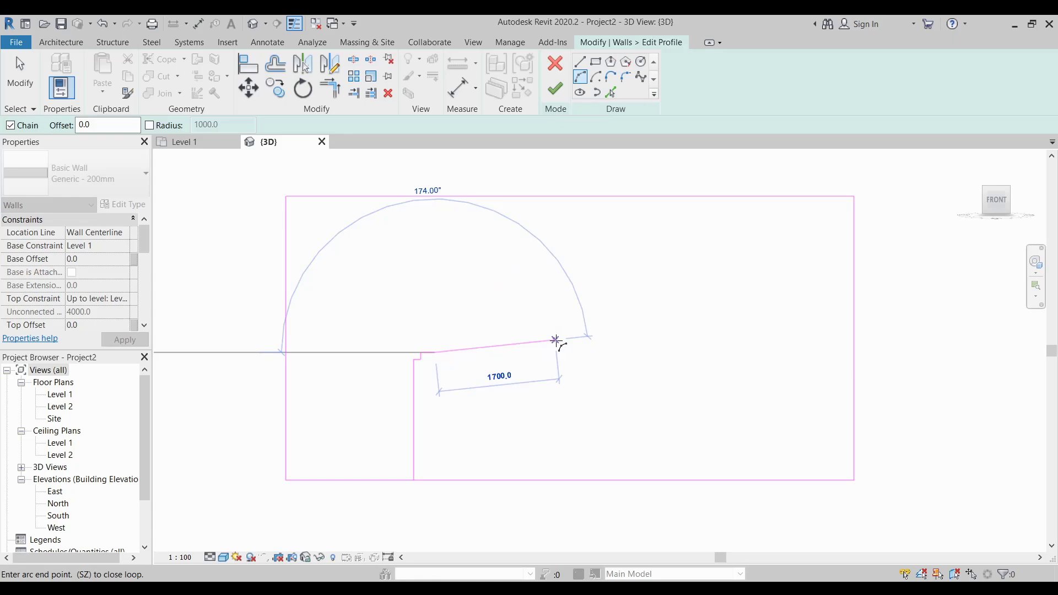
click(563, 352)
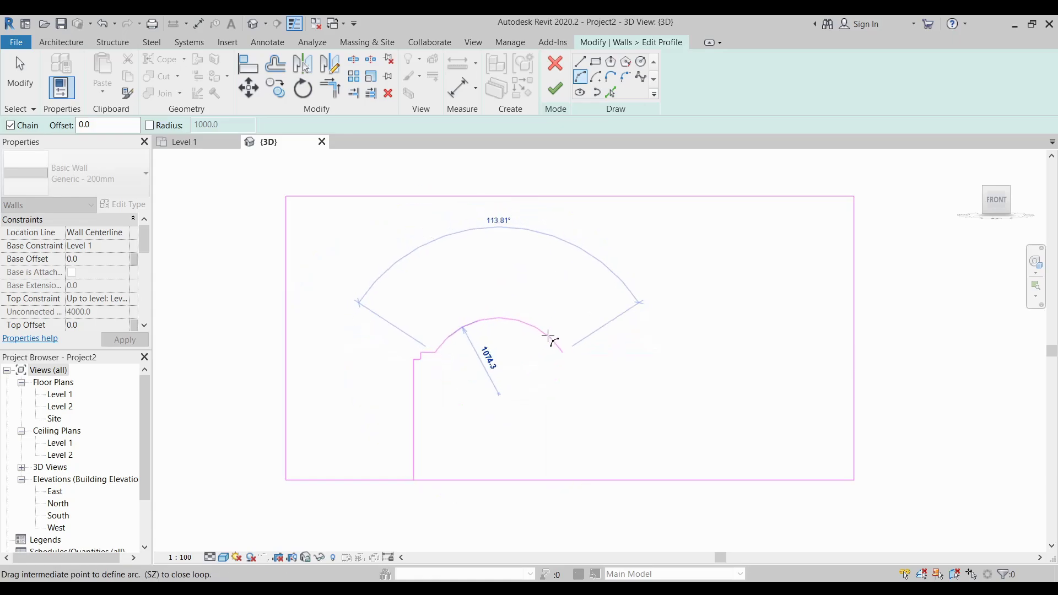
click(551, 337)
Sketch the right step and right side down to the bottom edge.
click(580, 62)
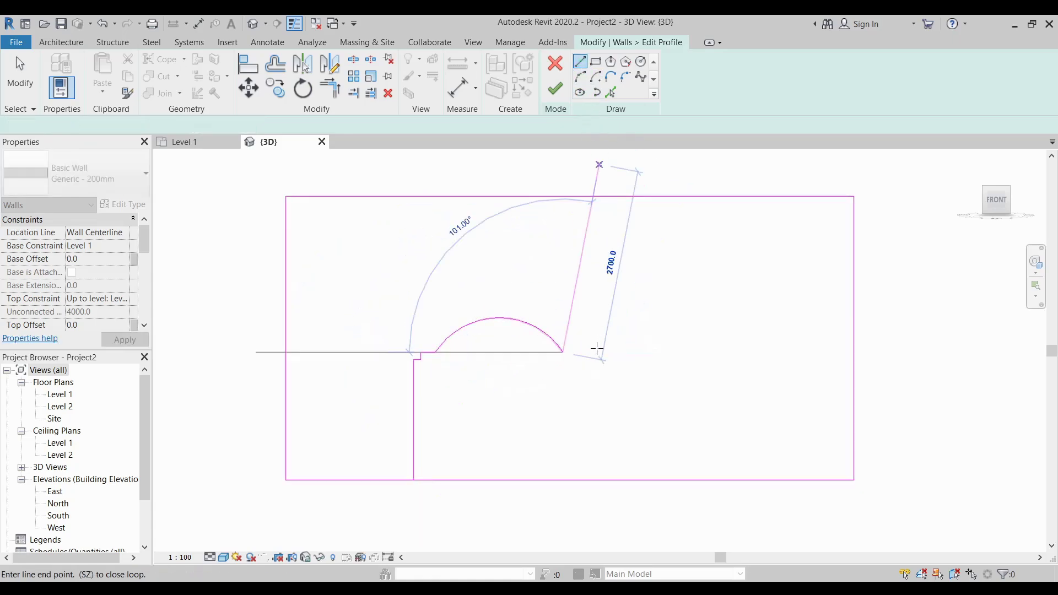
click(577, 353)
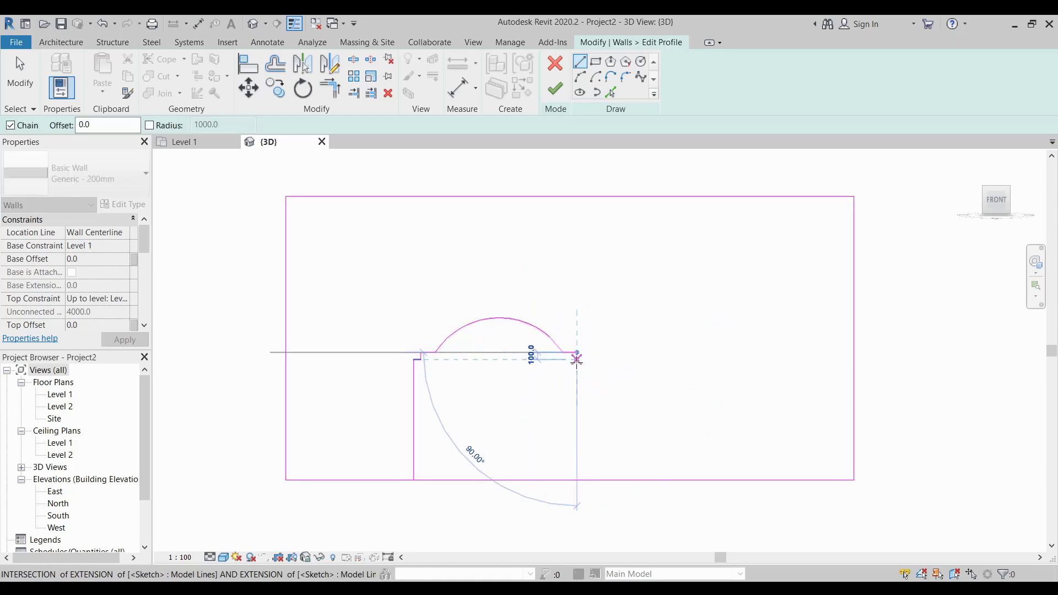
click(577, 359)
click(592, 359)
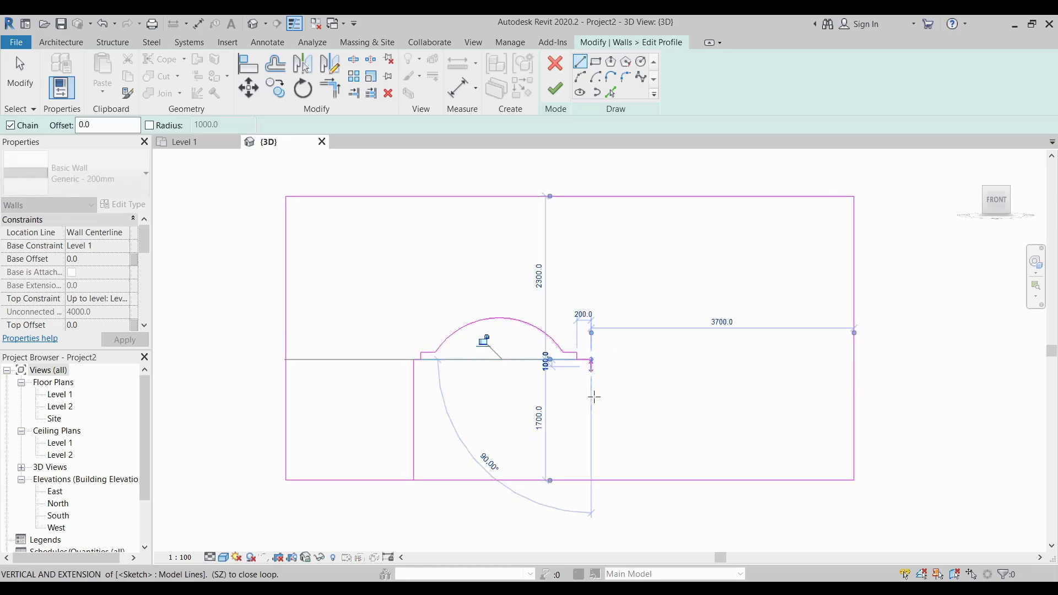
click(591, 480)
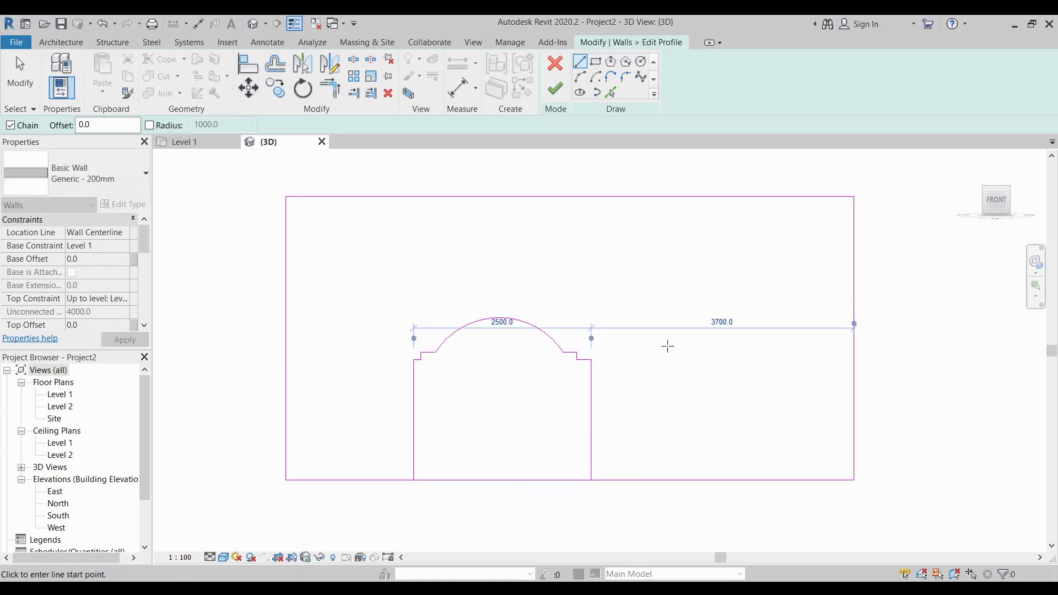
mouse_move(678, 335)
middle_down()
mouse_move(707, 312)
mouse_move(630, 316)
middle_up()
key(Escape)
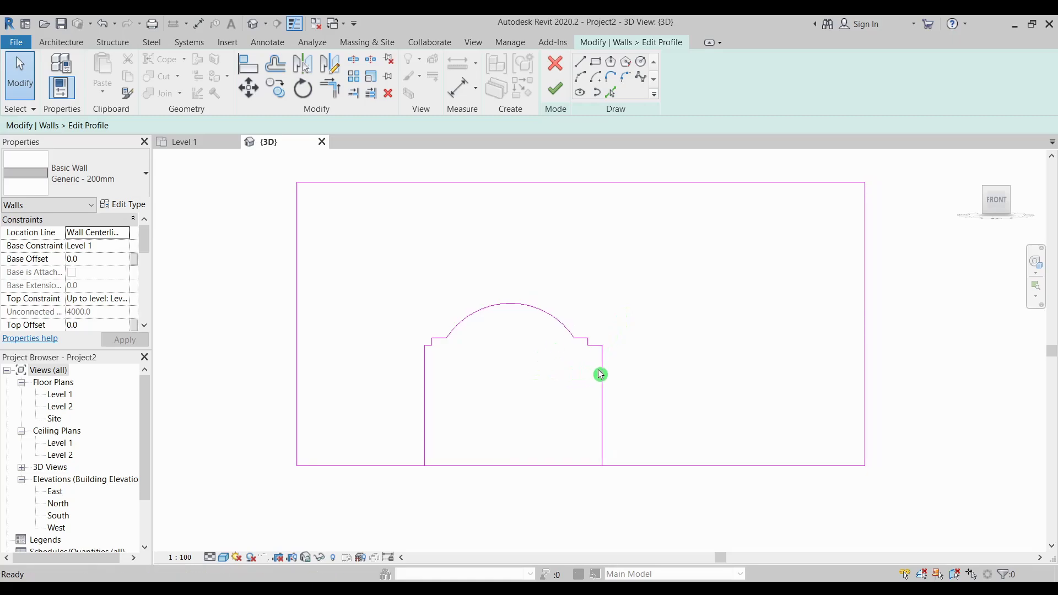
Nudge the opening's right vertical sketch line slightly to the left.
click(603, 375)
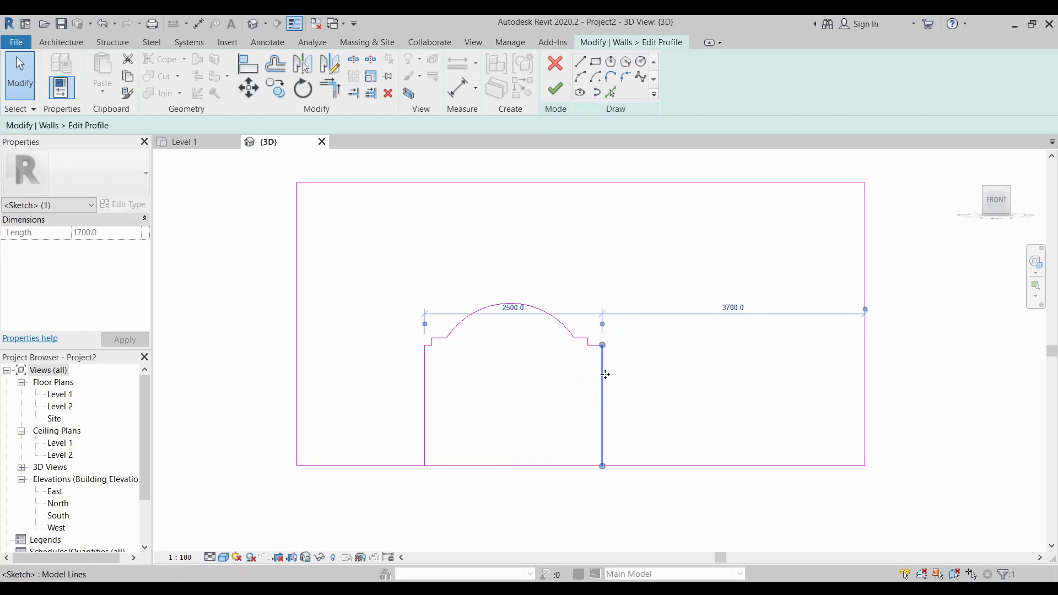
key(Left)
click(665, 414)
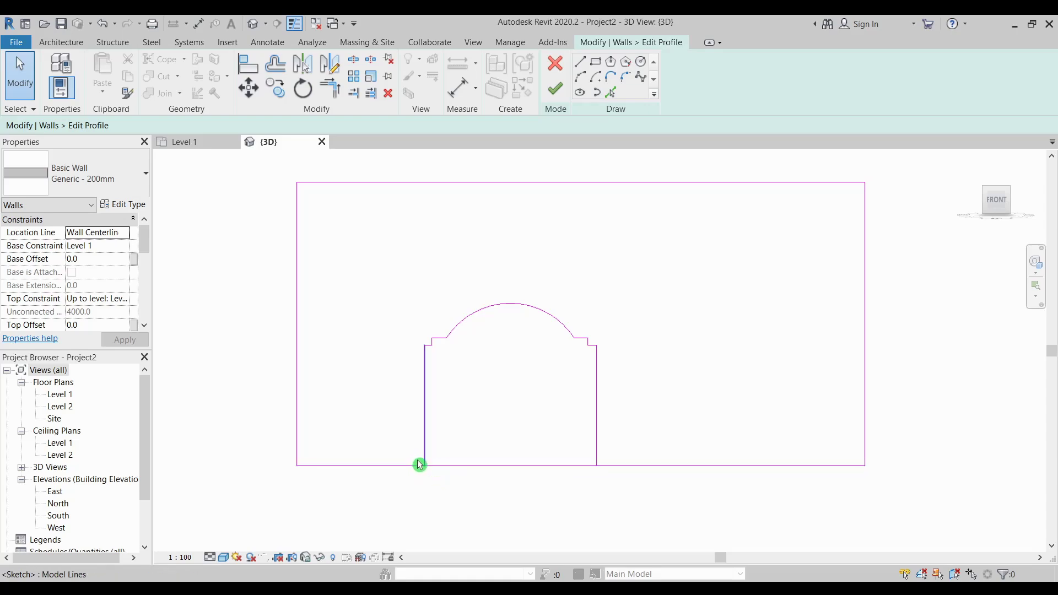
middle_drag(600, 457, 594, 471)
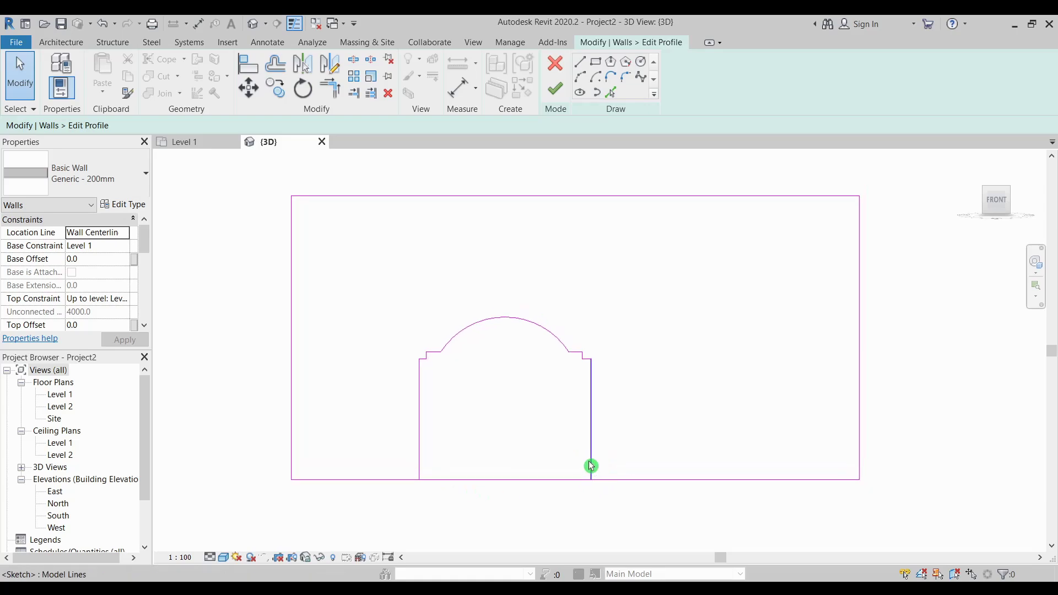
Try finishing the profile, then dismiss the 'Lines cannot intersect each other' error.
click(556, 88)
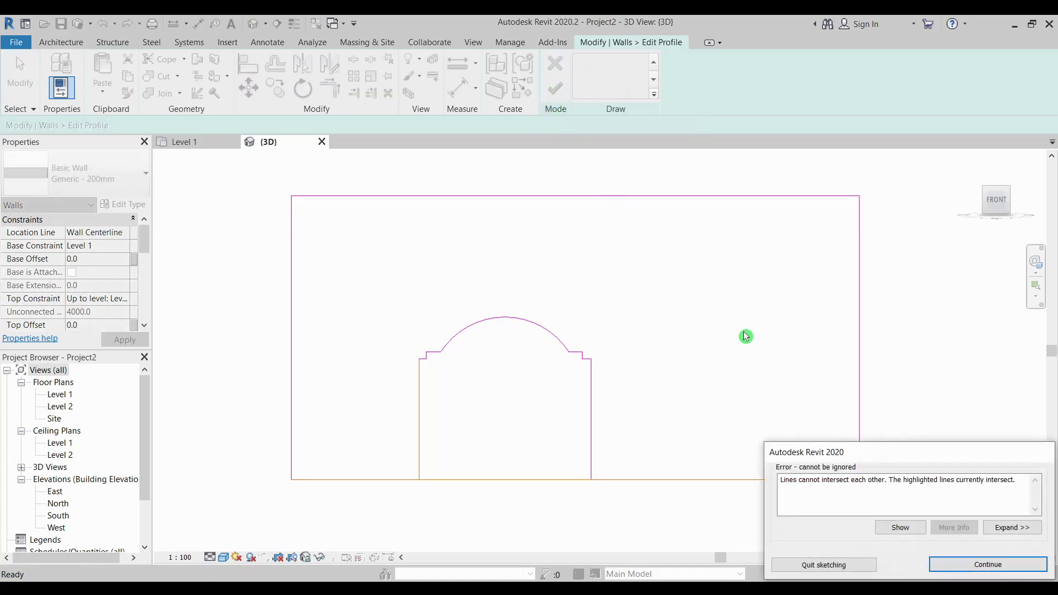
drag(853, 451, 784, 241)
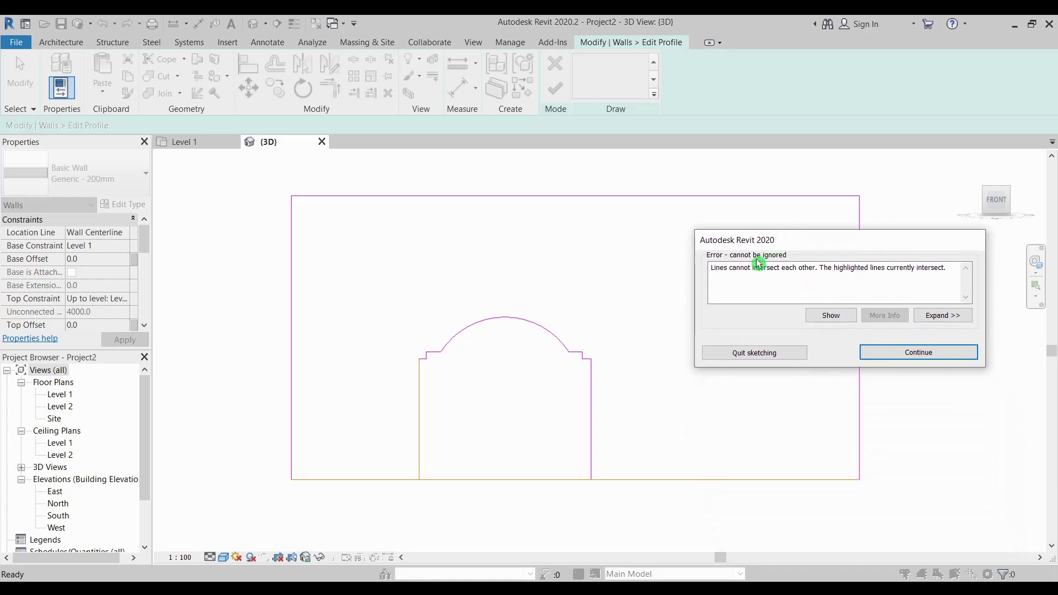
drag(711, 267, 943, 278)
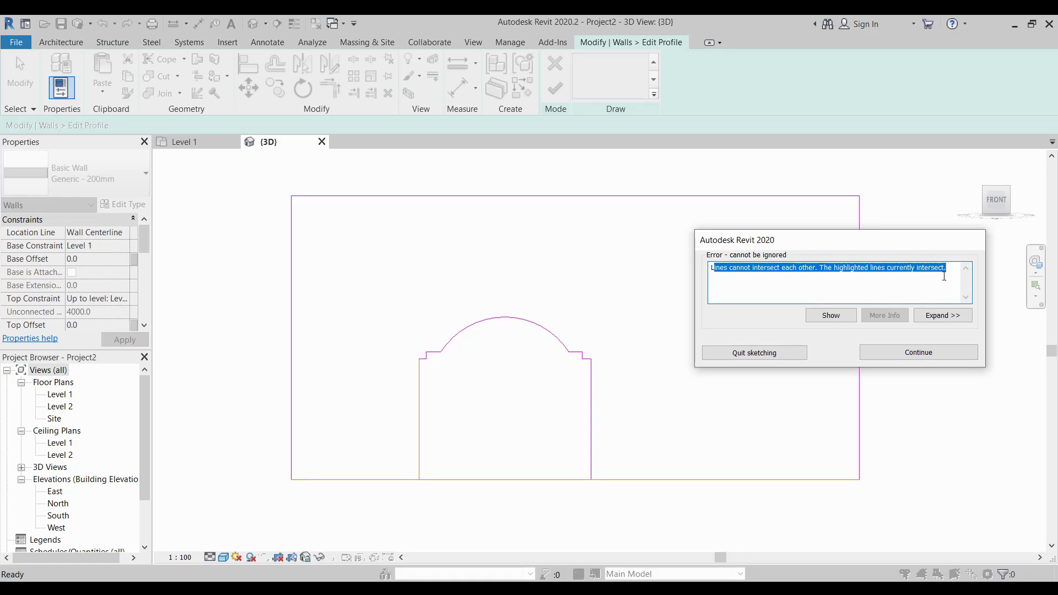
click(938, 354)
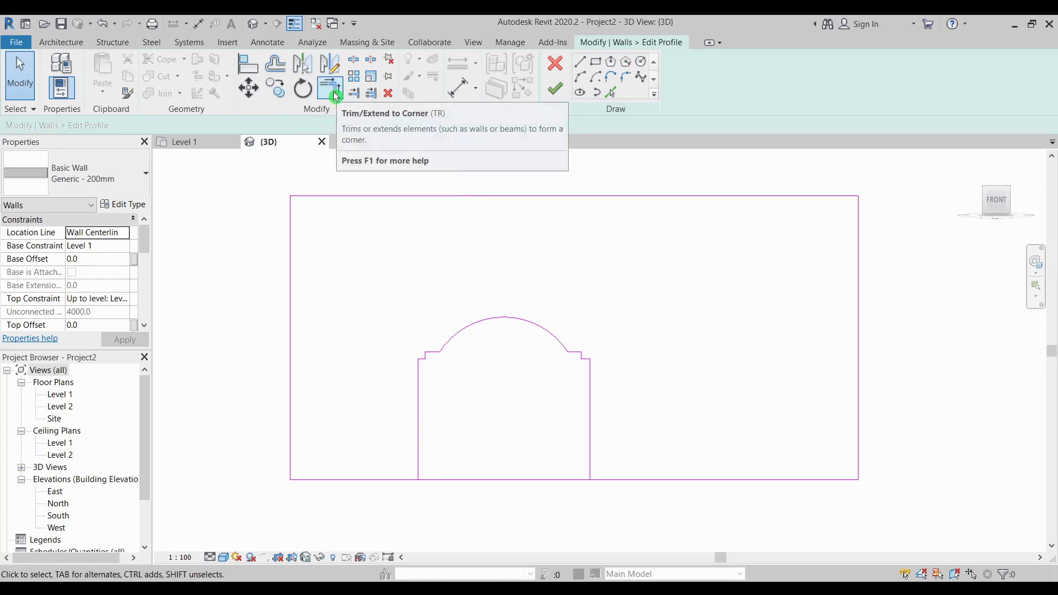
Split the bottom profile line beneath the opening.
click(335, 94)
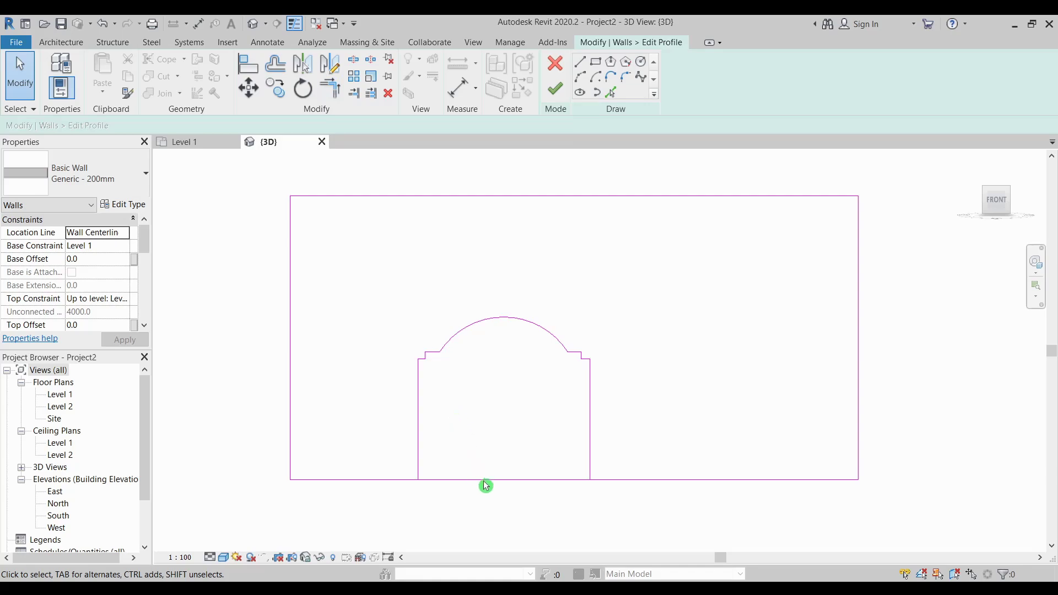
click(491, 481)
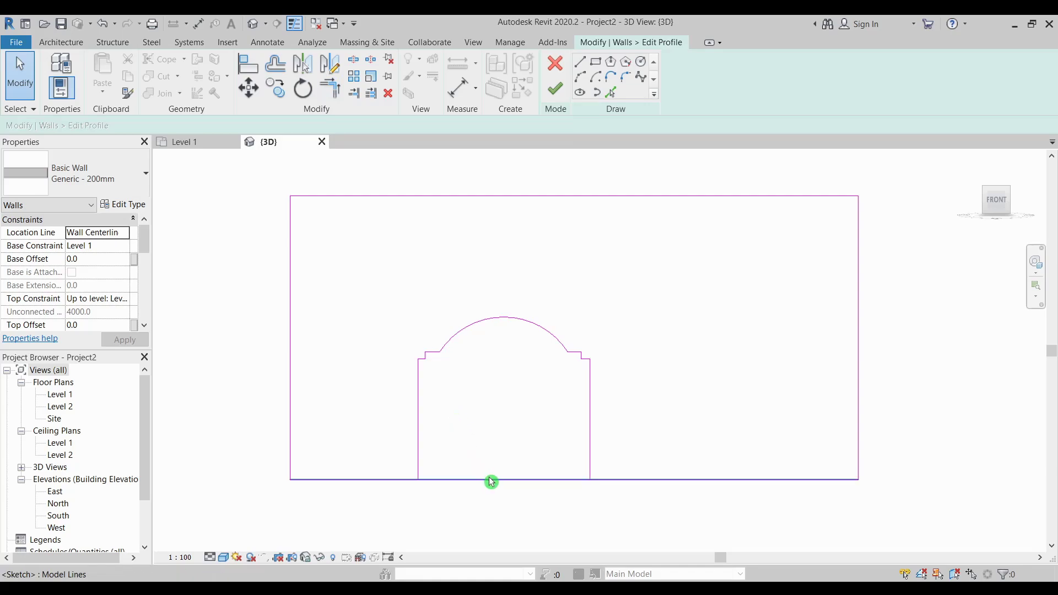
click(356, 63)
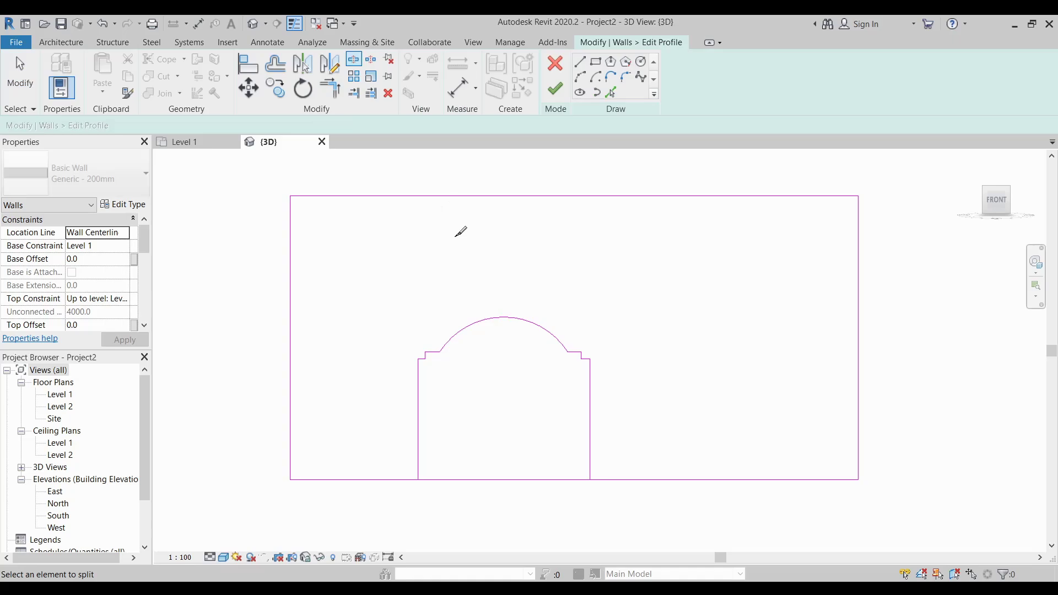
click(496, 480)
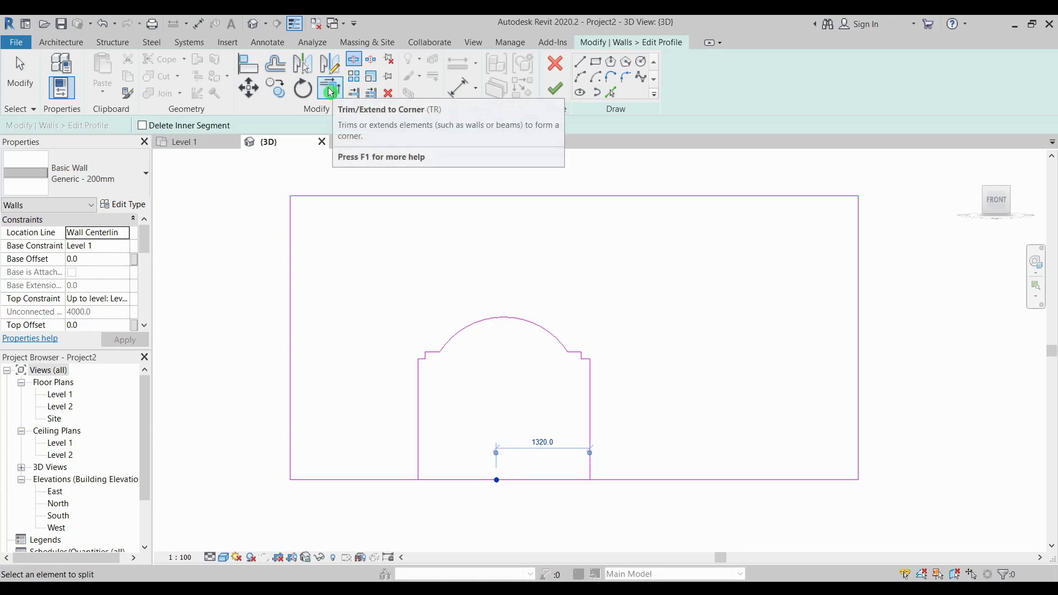
Trim the bottom line pieces to corners with the opening's left and right edges.
click(330, 92)
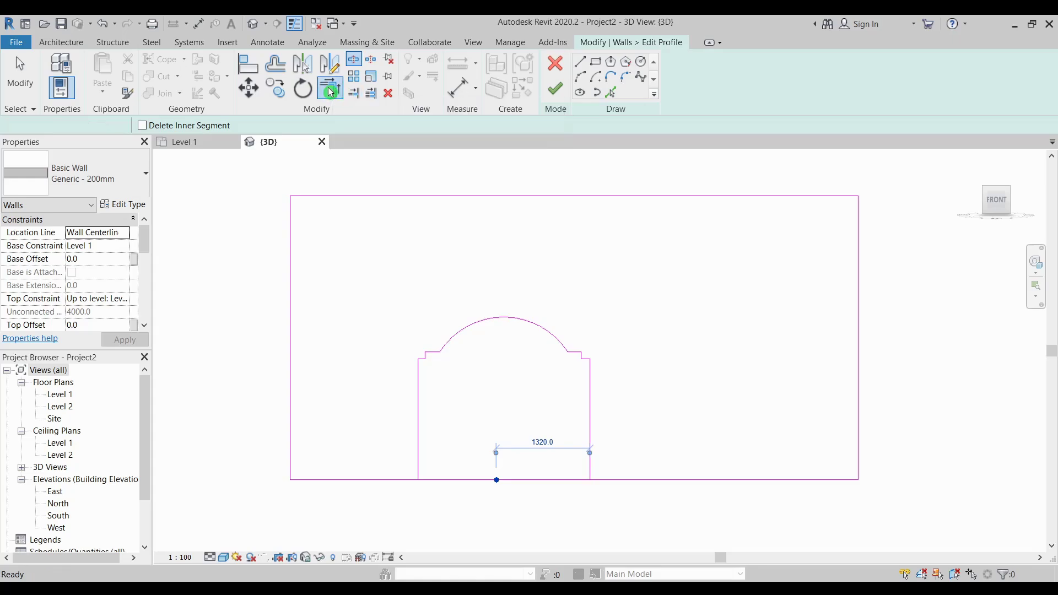
click(417, 436)
click(386, 479)
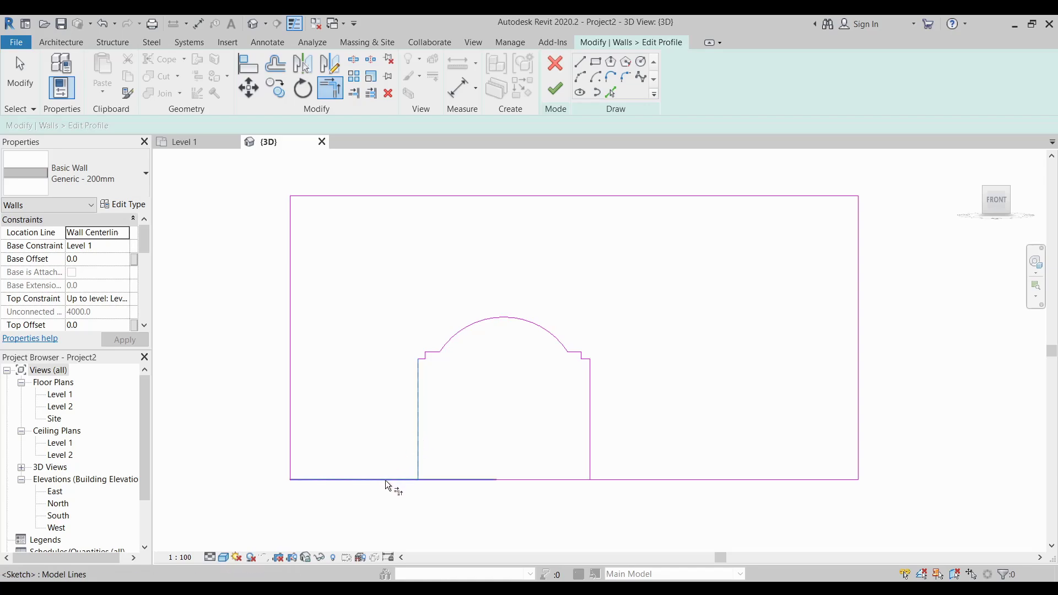
click(589, 427)
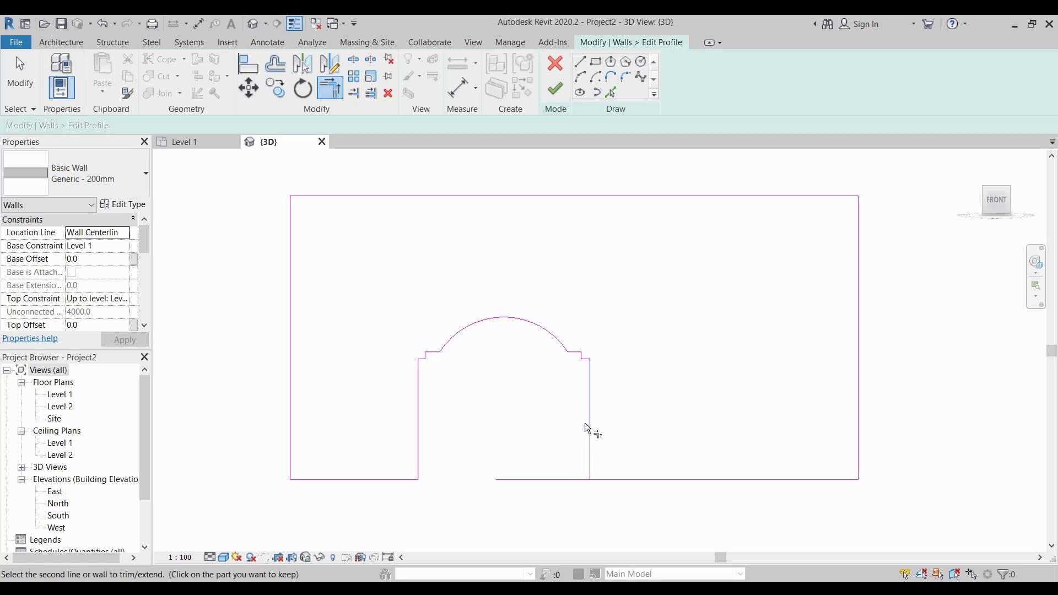
click(612, 479)
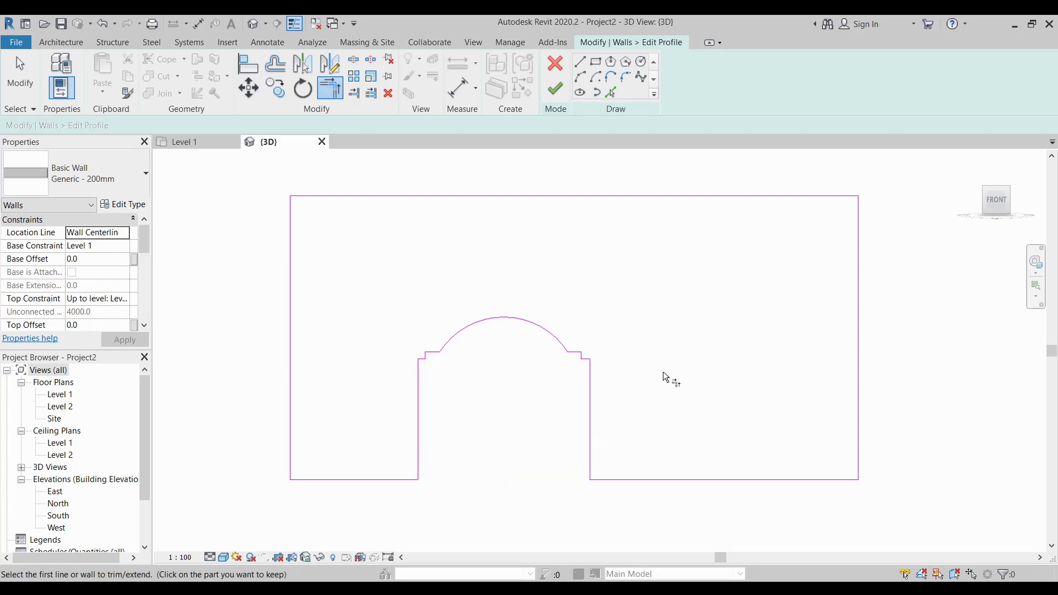
middle_drag(663, 372, 651, 394)
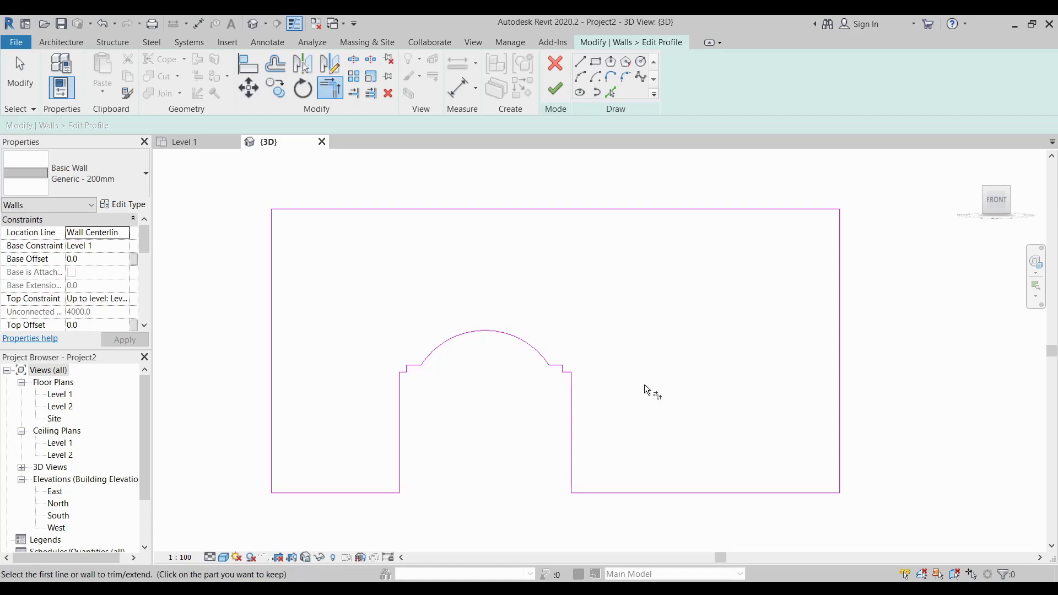
Finish the profile edit, orbit to view the arched doorway, and select the wall.
click(554, 90)
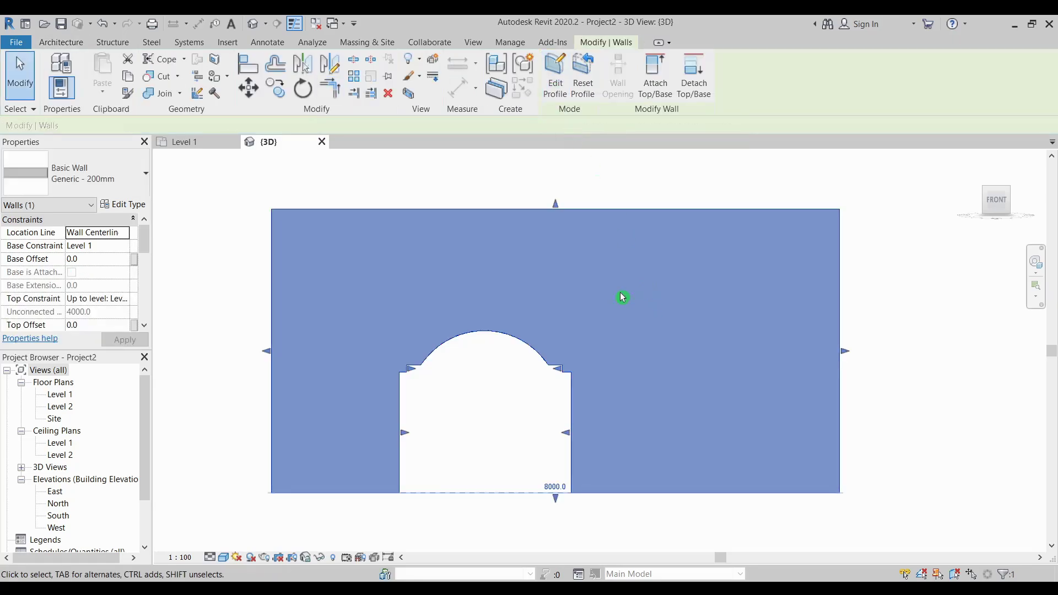
shift+middle_drag(505, 307, 616, 348)
key(Escape)
shift+middle_drag(682, 402, 550, 381)
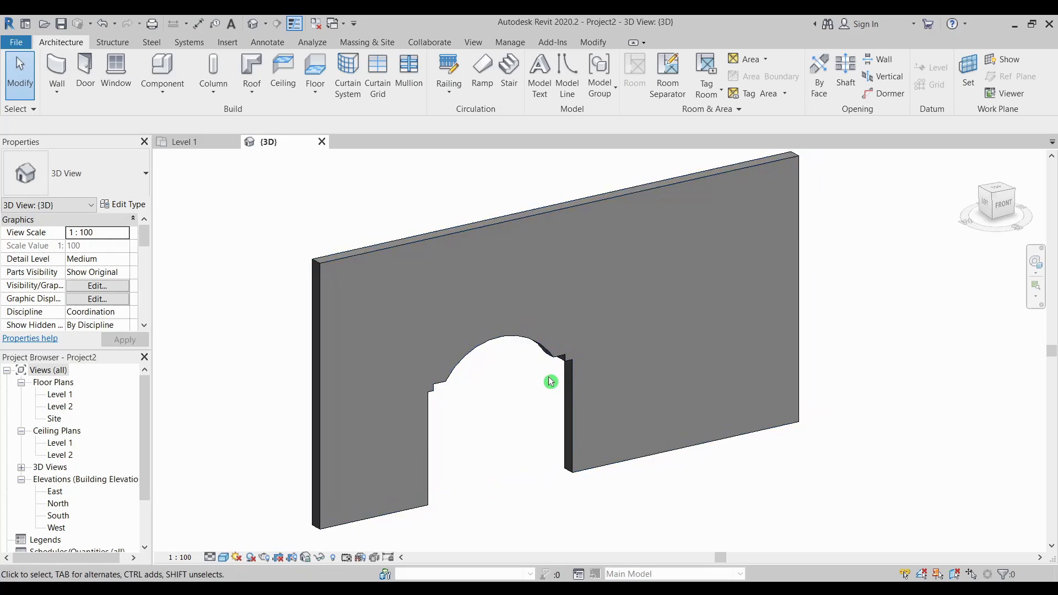
click(469, 222)
click(491, 245)
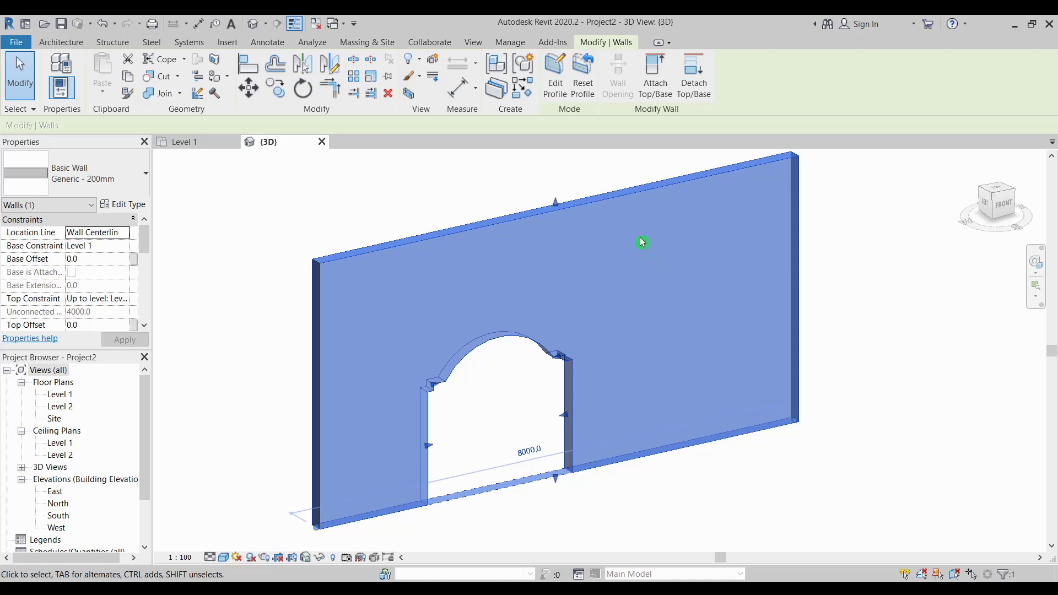
Reset the wall's profile to its original rectangle and deselect it.
click(584, 77)
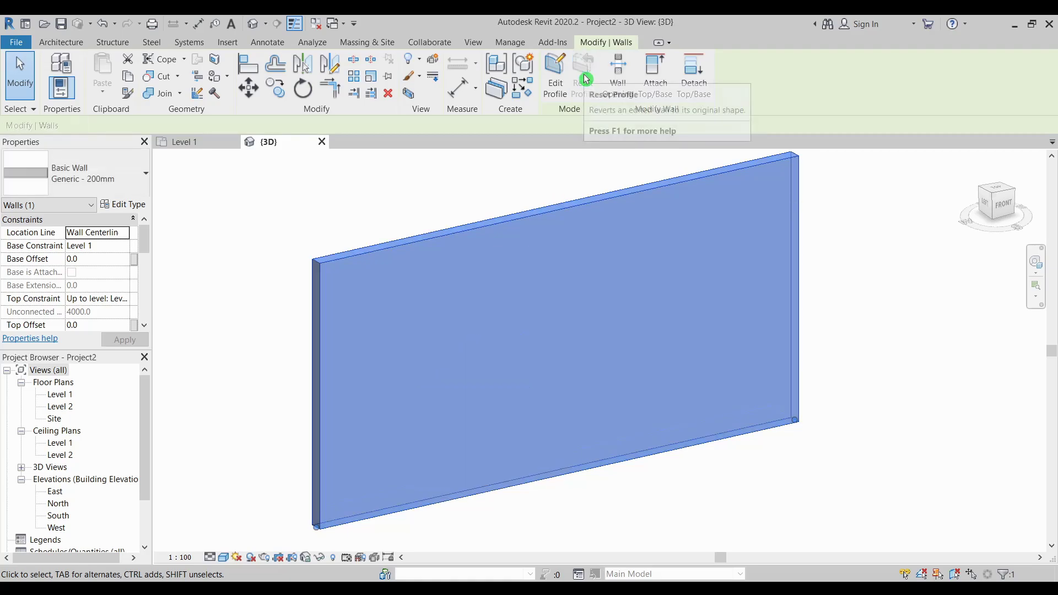
click(544, 177)
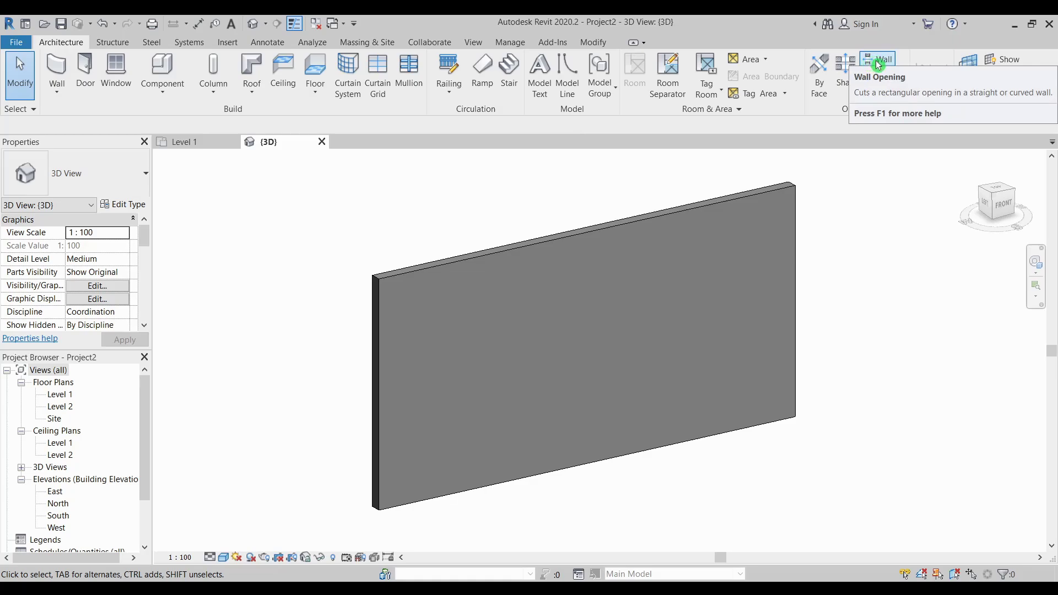
click(877, 63)
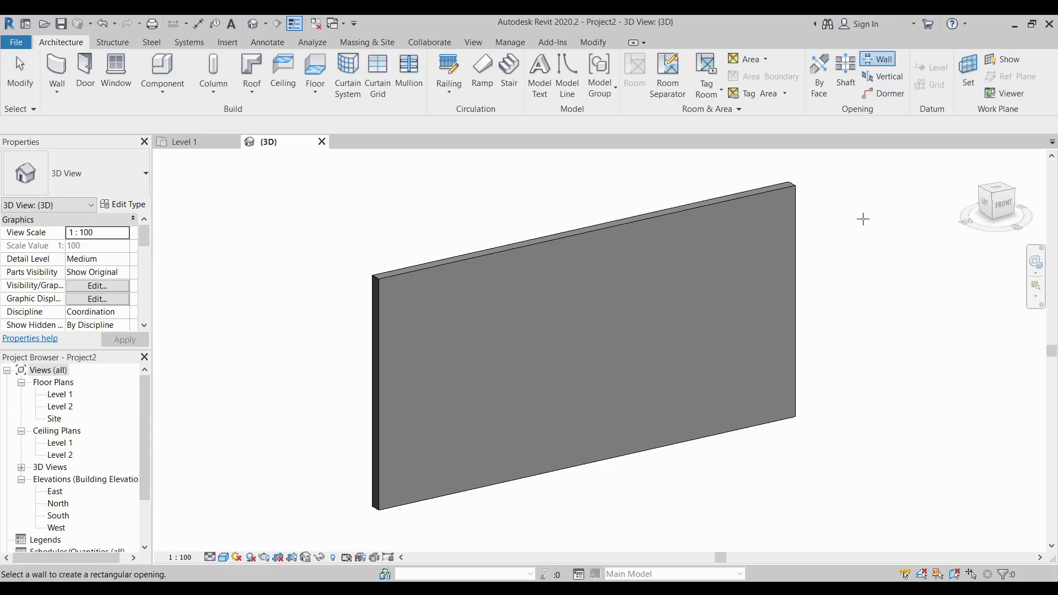
Cut a rectangular opening in the wall by picking two diagonal corners.
click(531, 246)
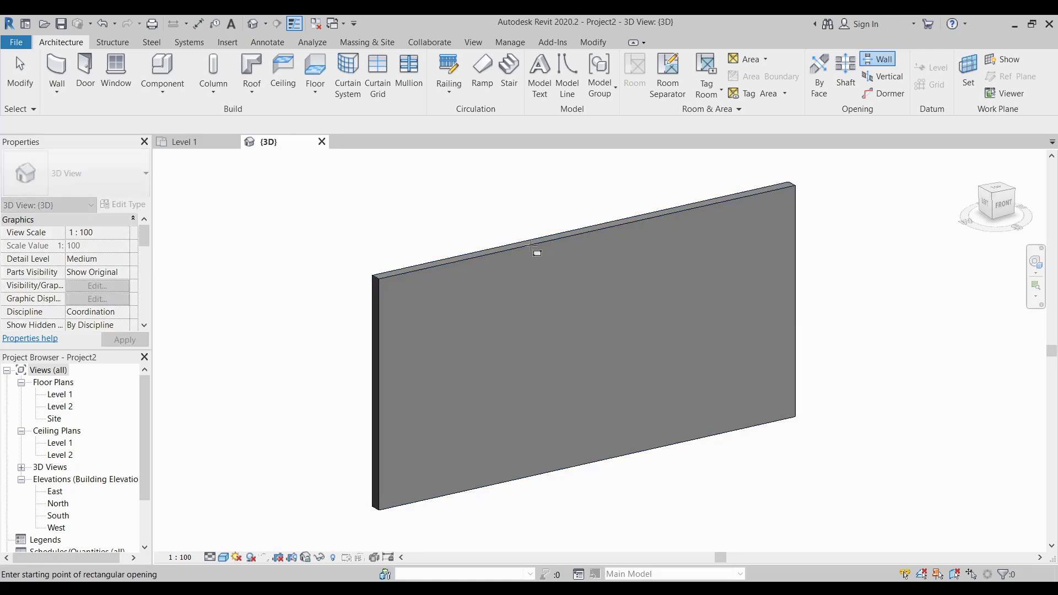
click(461, 291)
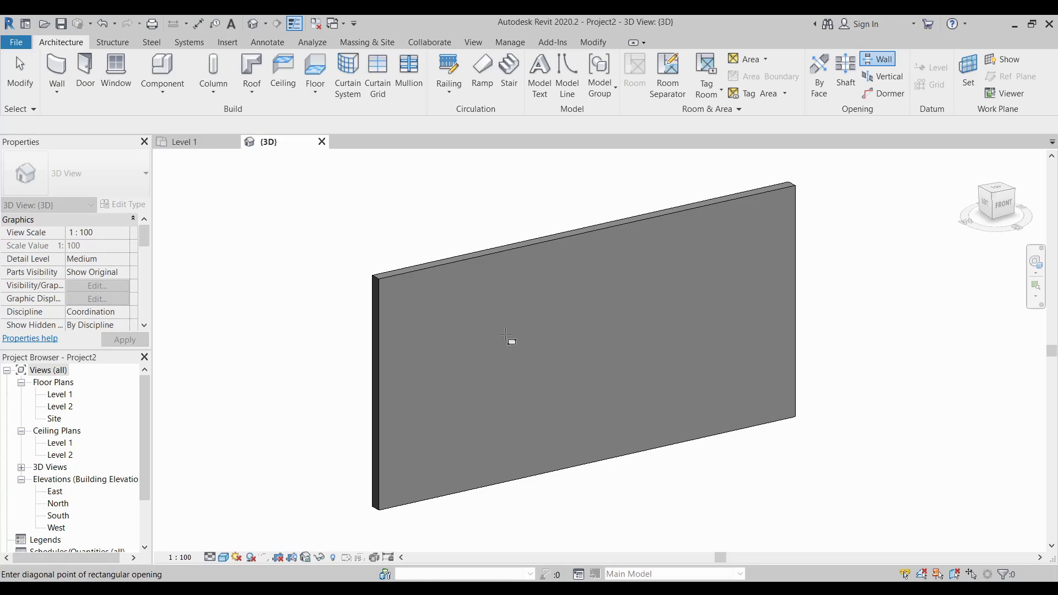
click(588, 406)
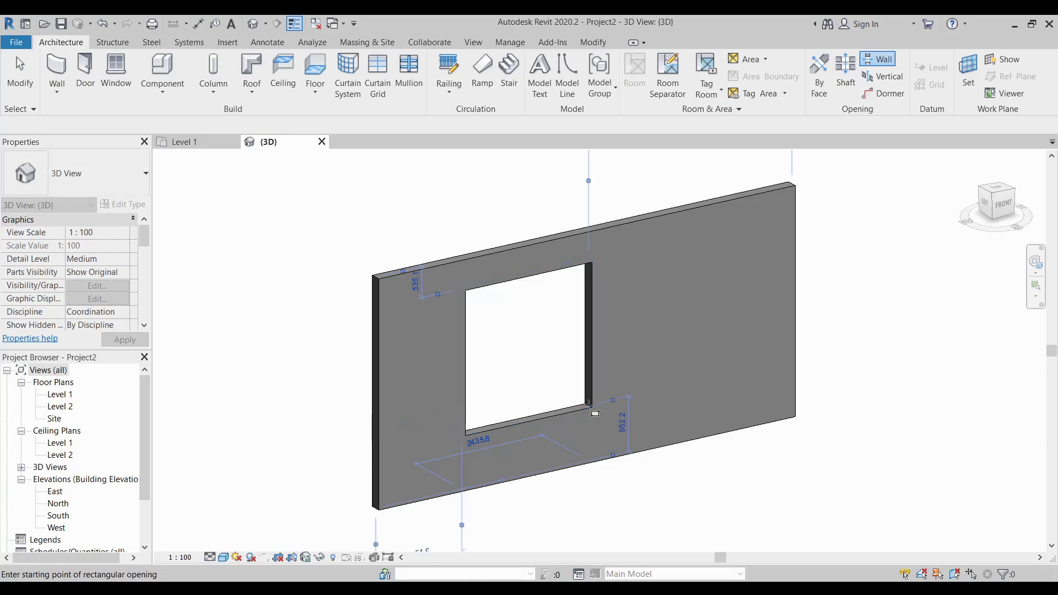
click(28, 70)
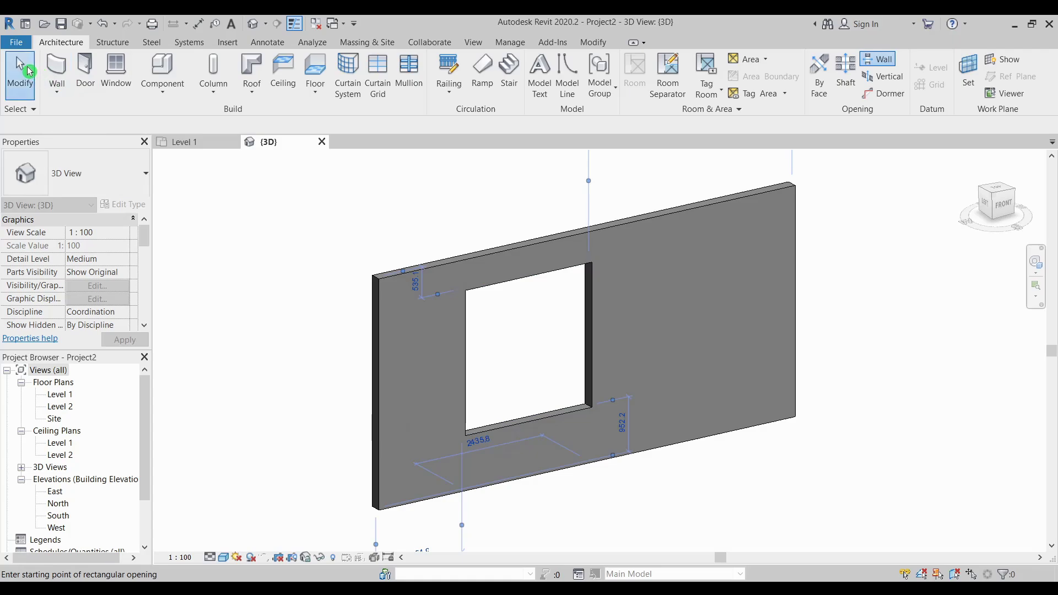
click(532, 374)
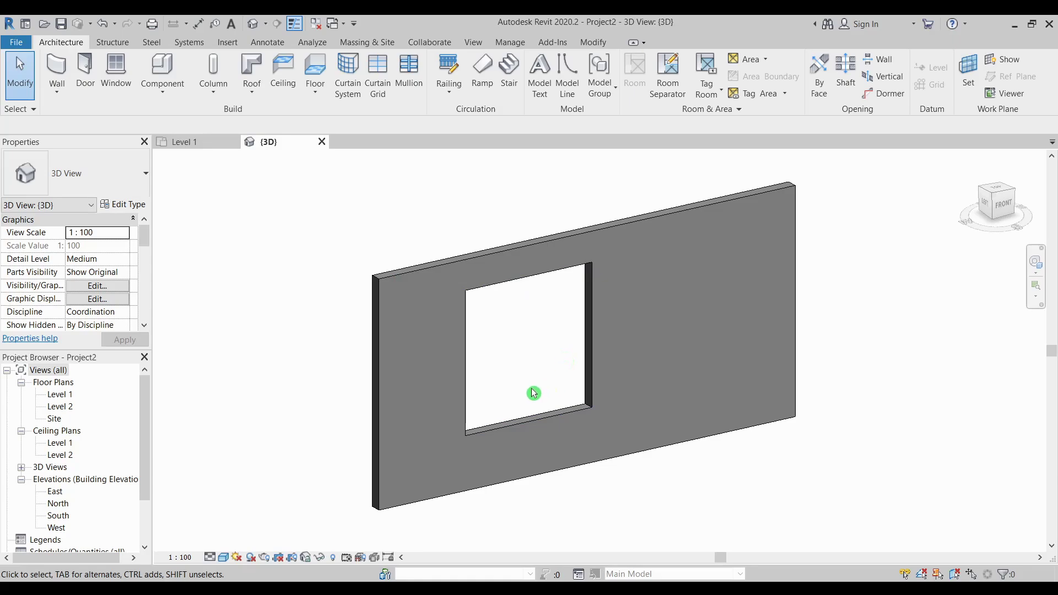
Select the opening and drag its handles to 2300 wide with its bottom at 600.
click(508, 279)
click(499, 297)
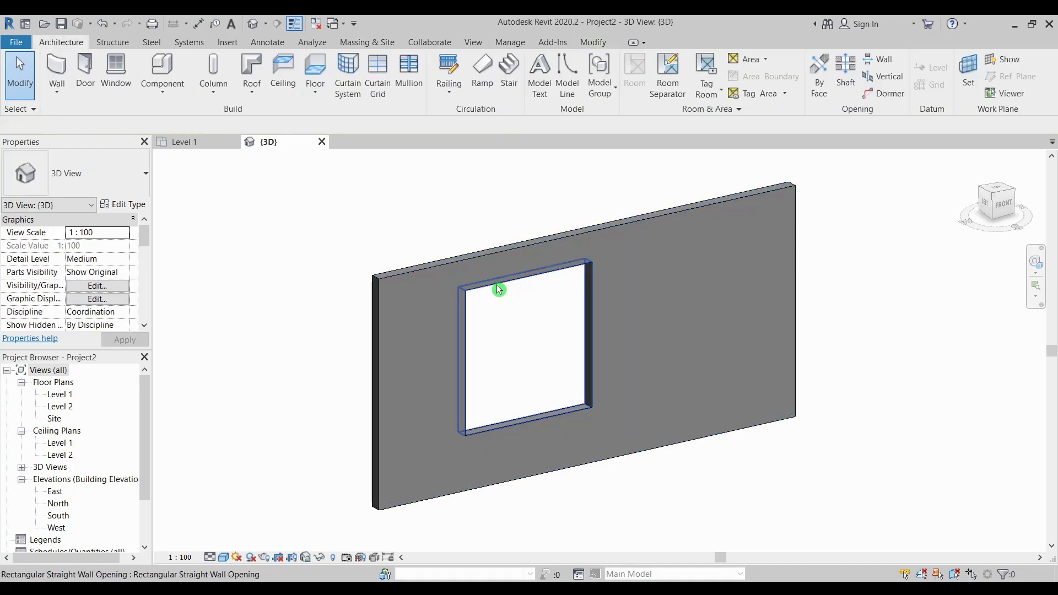
key(Tab)
click(498, 289)
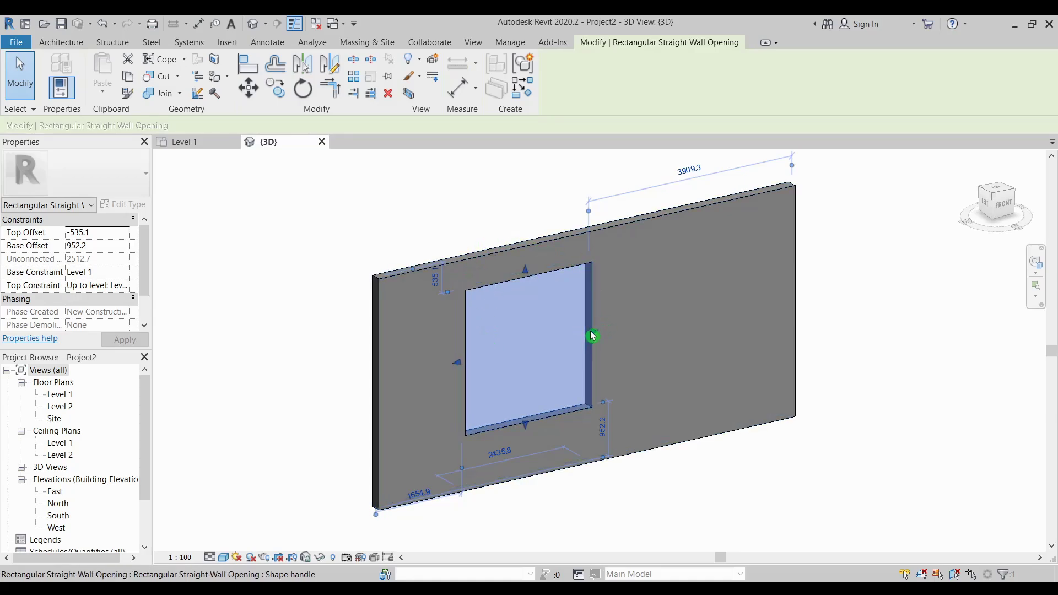
drag(597, 336, 574, 326)
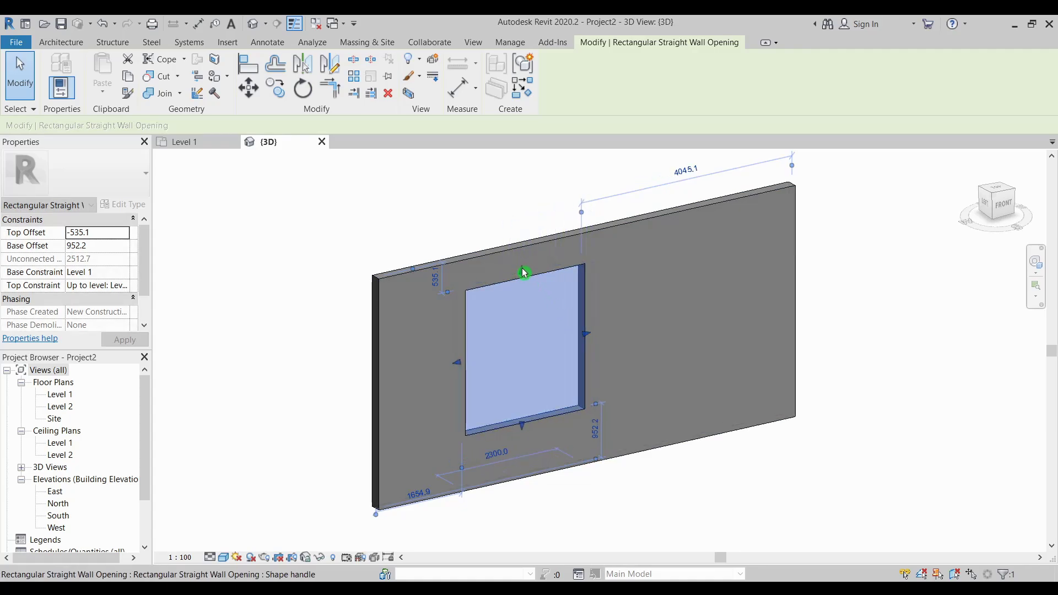
mouse_move(524, 270)
mouse_down()
mouse_move(523, 303)
mouse_move(521, 282)
mouse_up()
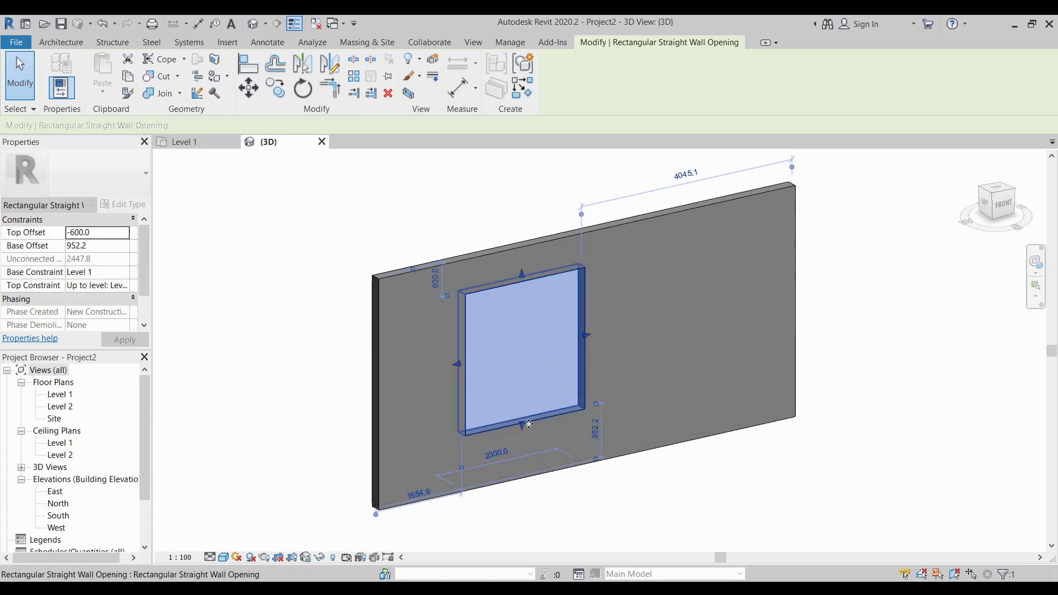
mouse_move(524, 425)
mouse_down()
mouse_move(523, 473)
mouse_move(524, 444)
mouse_up()
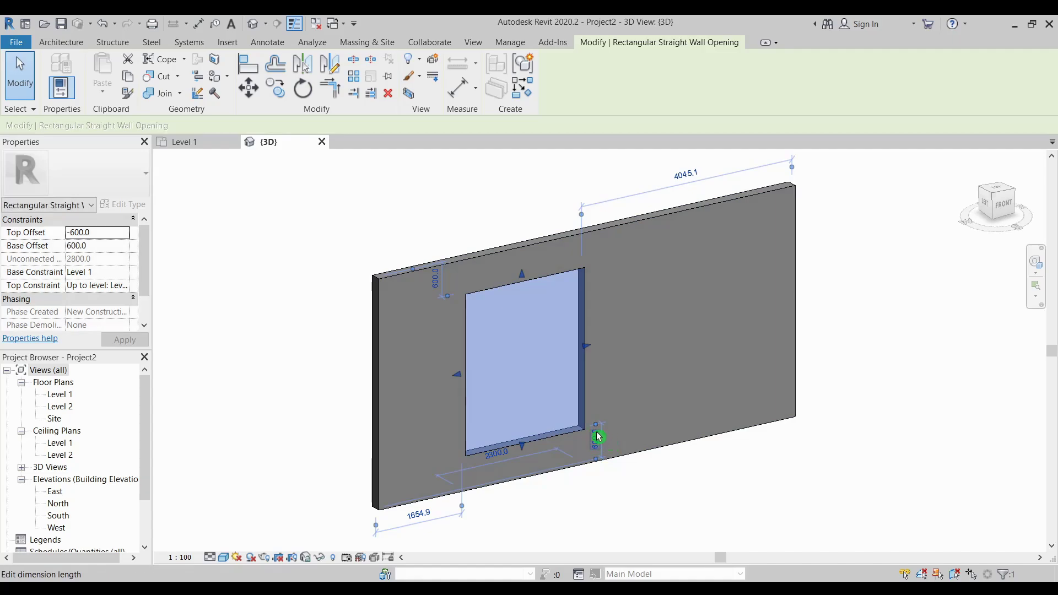
Set the opening's bottom to 0, top 500 below the wall top, and width 1300.
click(595, 438)
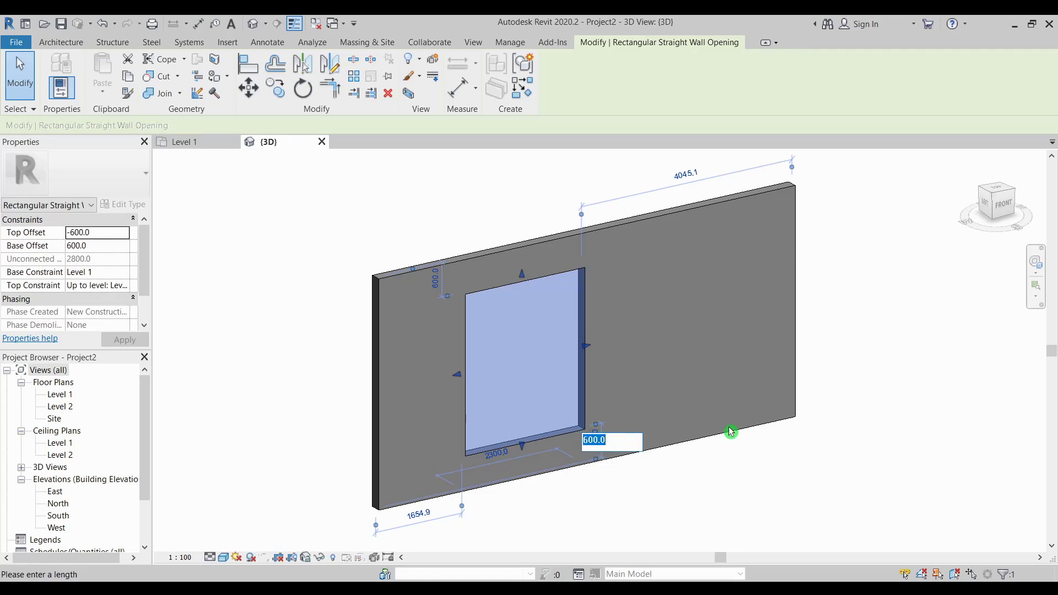
text(0)
key(Return)
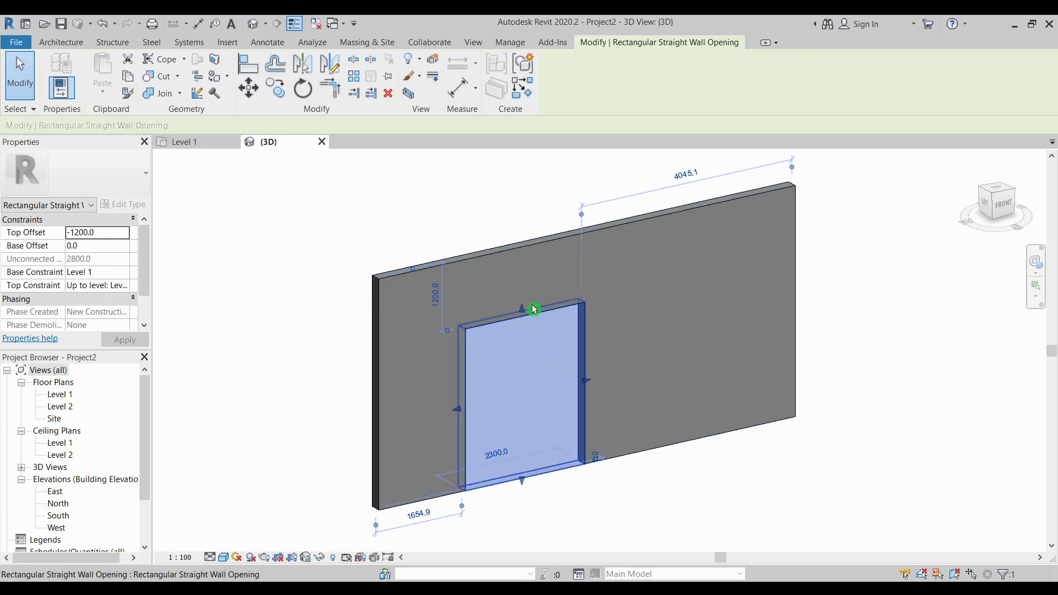
drag(524, 306, 521, 265)
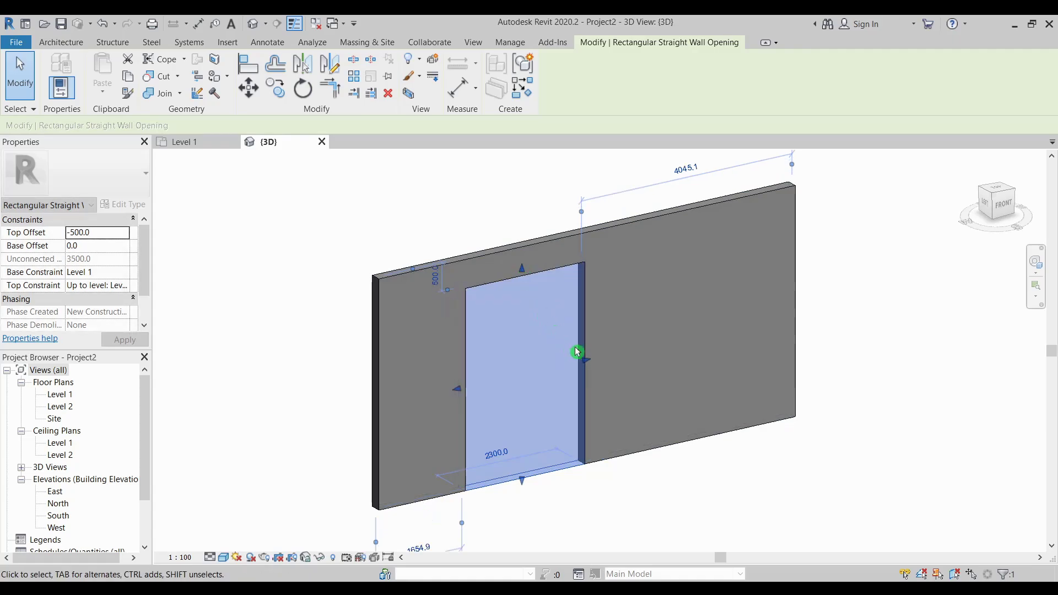
drag(584, 361, 531, 357)
middle_drag(668, 375, 678, 384)
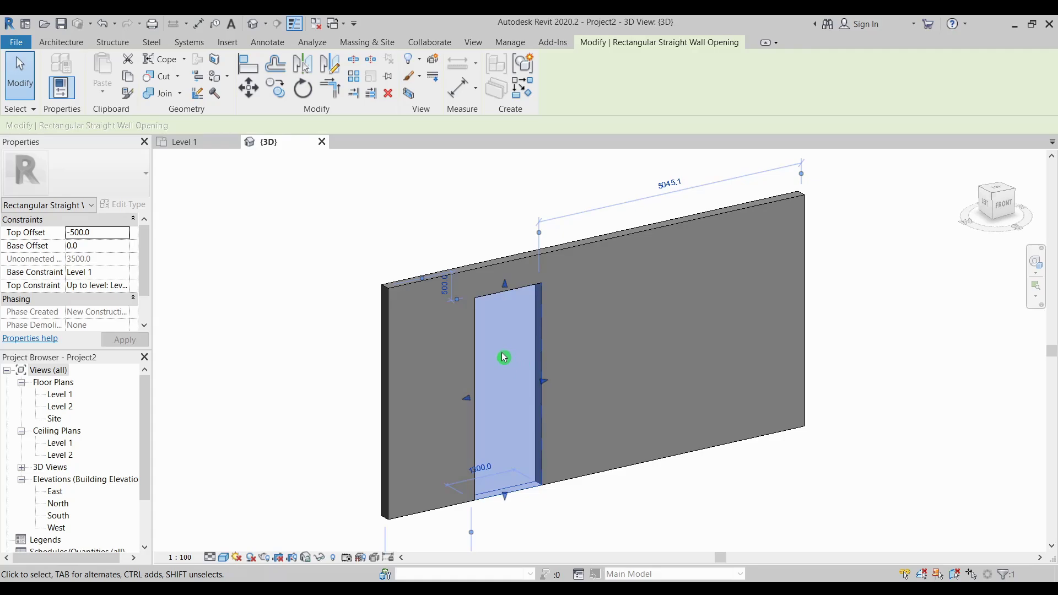
click(275, 89)
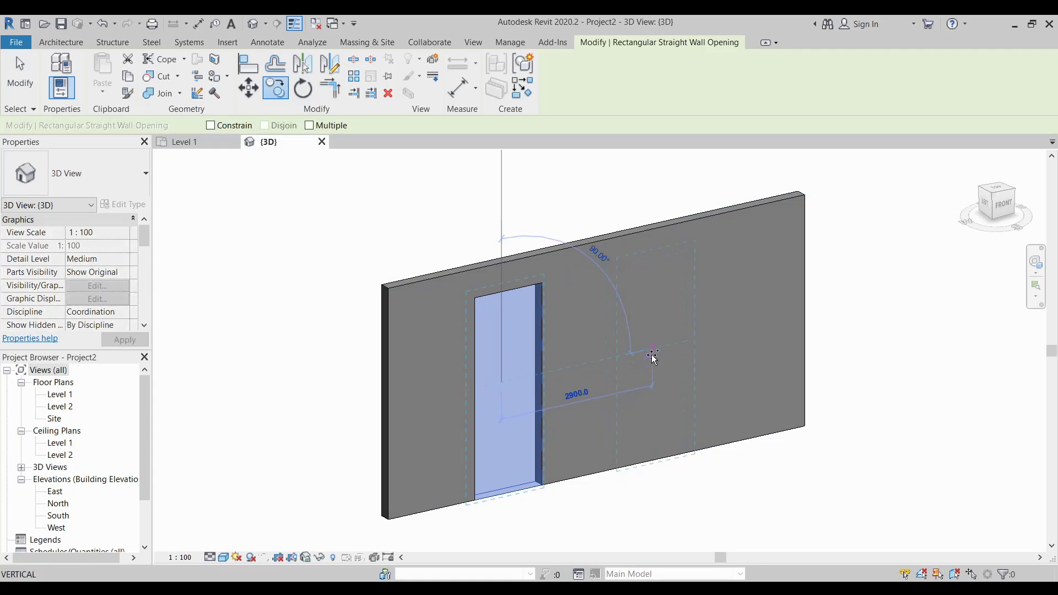
Rotate-copy the opening, then delete the right-hand rectangular opening so the wall is solid.
click(653, 357)
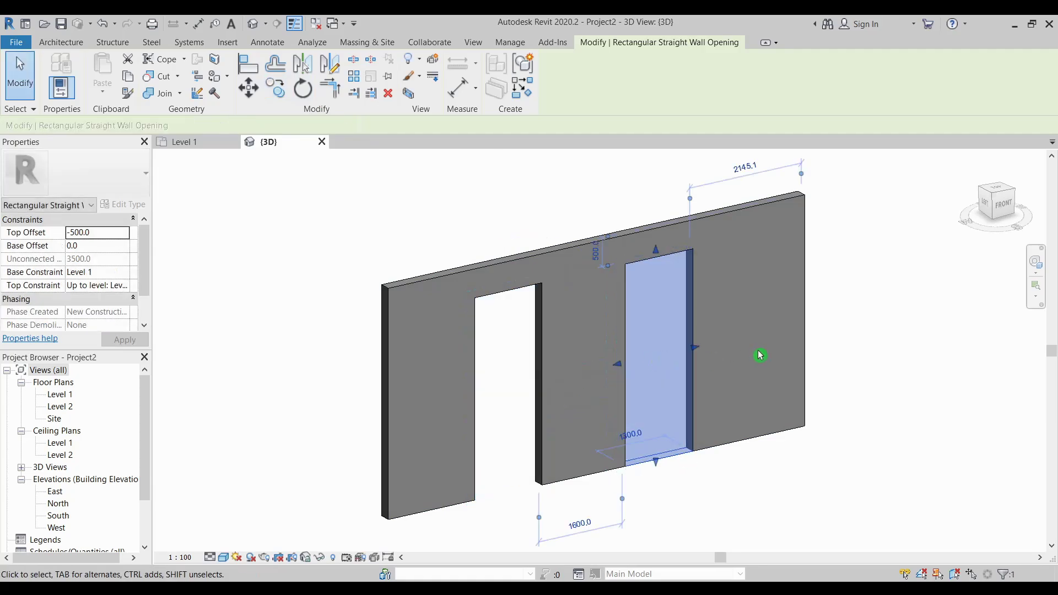
key(Escape)
middle_drag(767, 353, 748, 352)
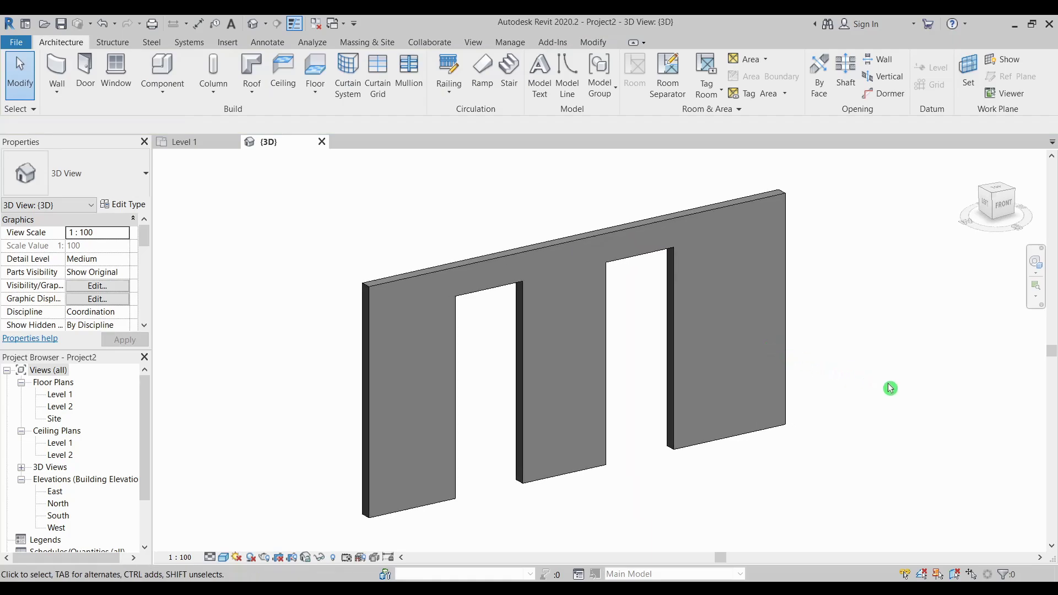
click(648, 258)
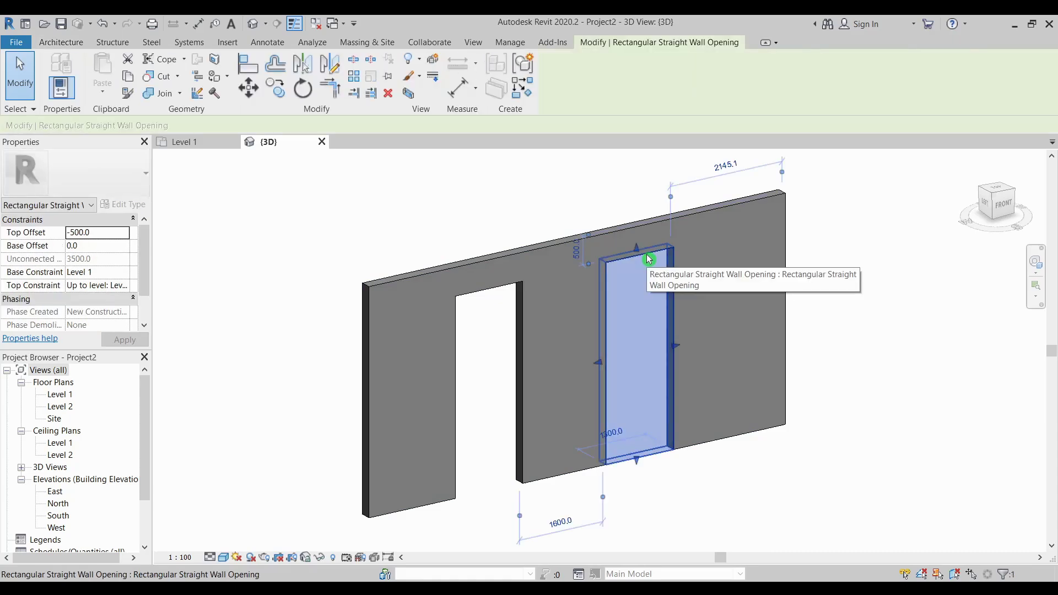
key(Delete)
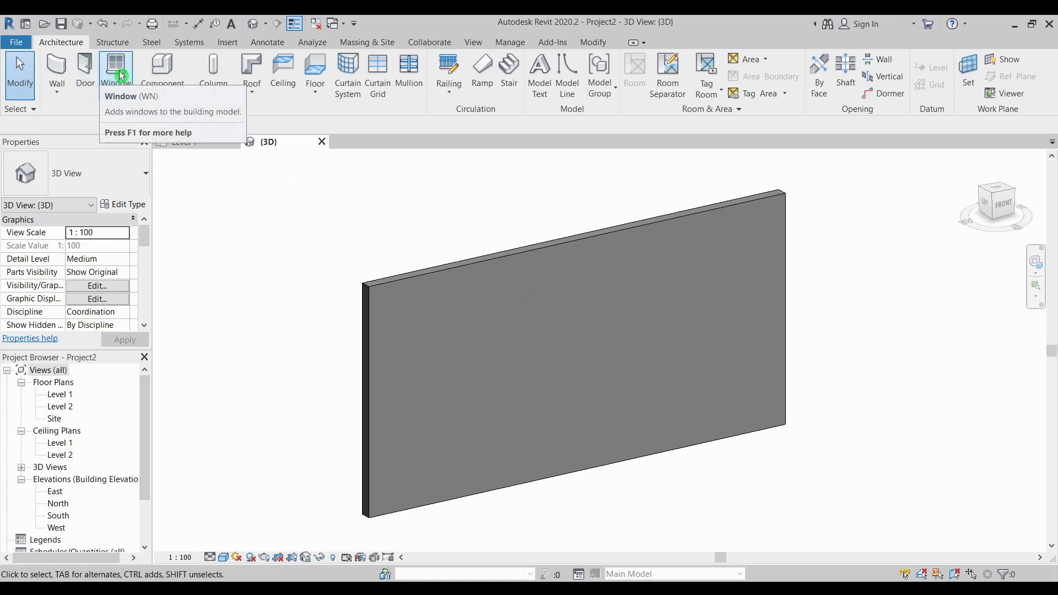
click(86, 74)
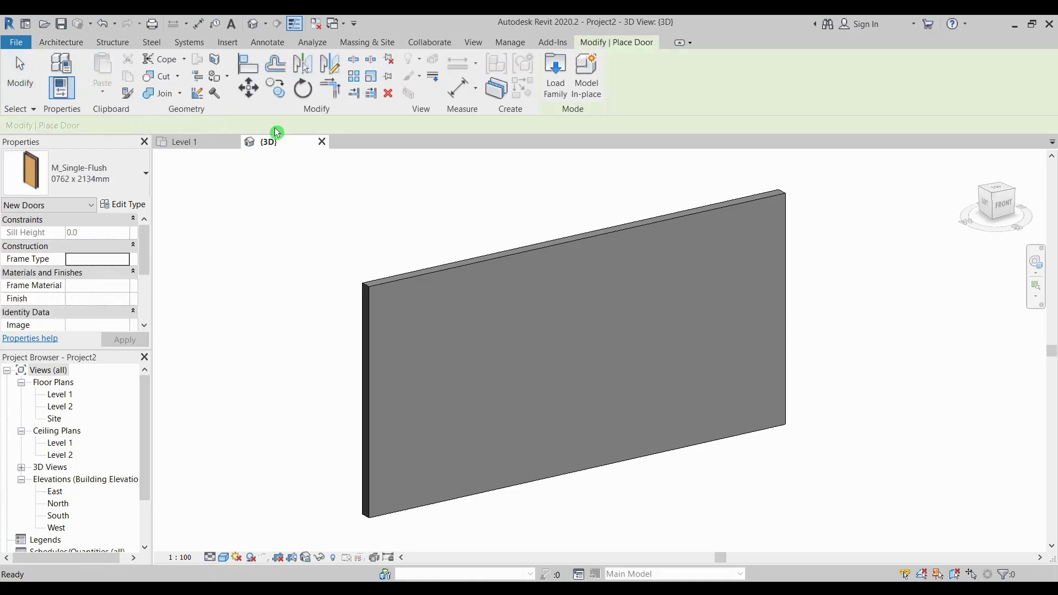
Preview several door families in the Doors library, then load M_Door-Opening.rfa.
click(557, 77)
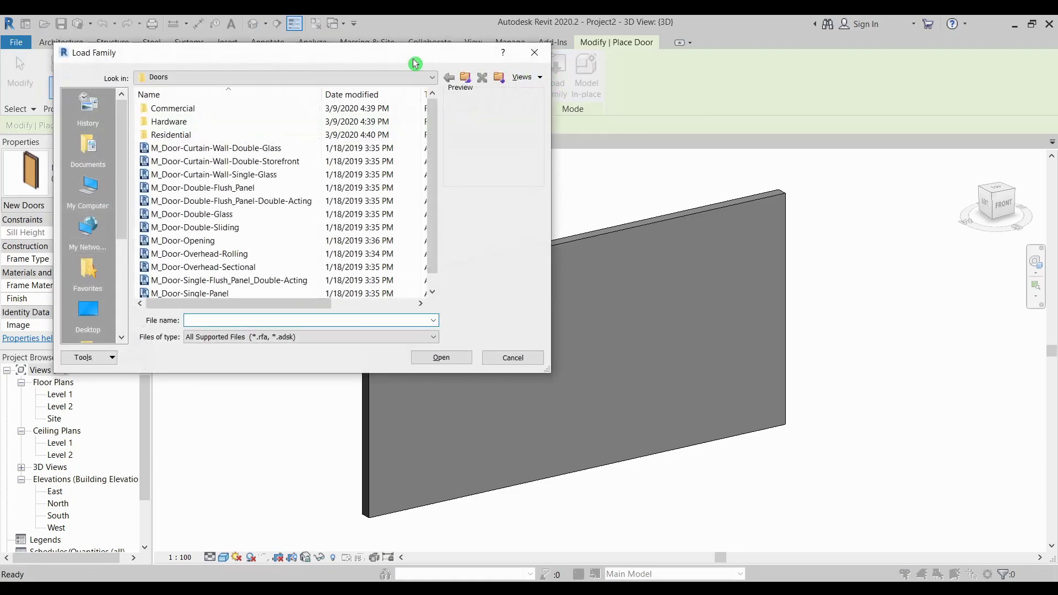
drag(415, 63, 420, 95)
drag(438, 147, 430, 188)
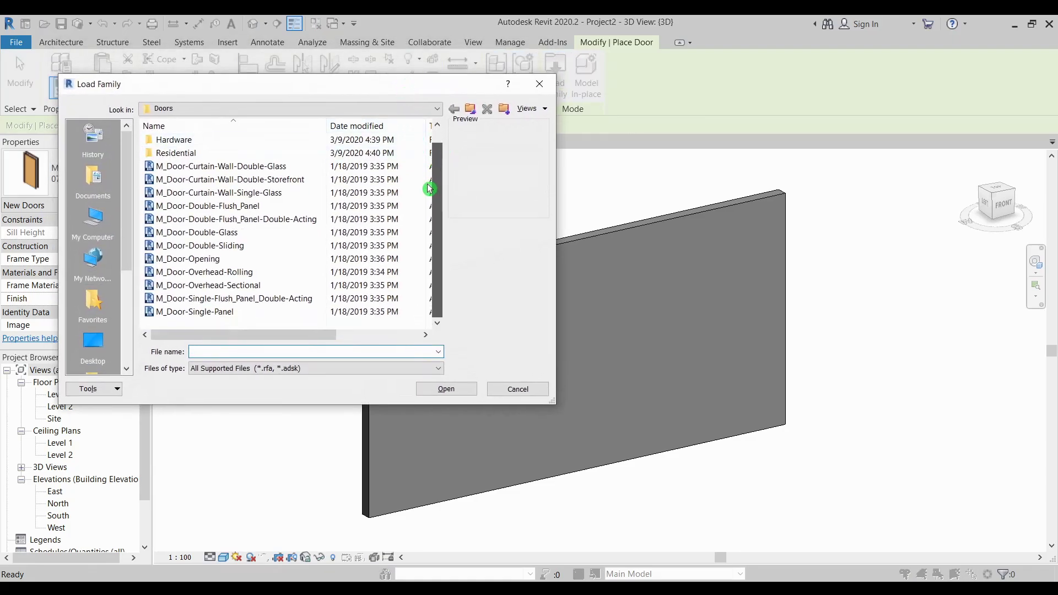
click(180, 261)
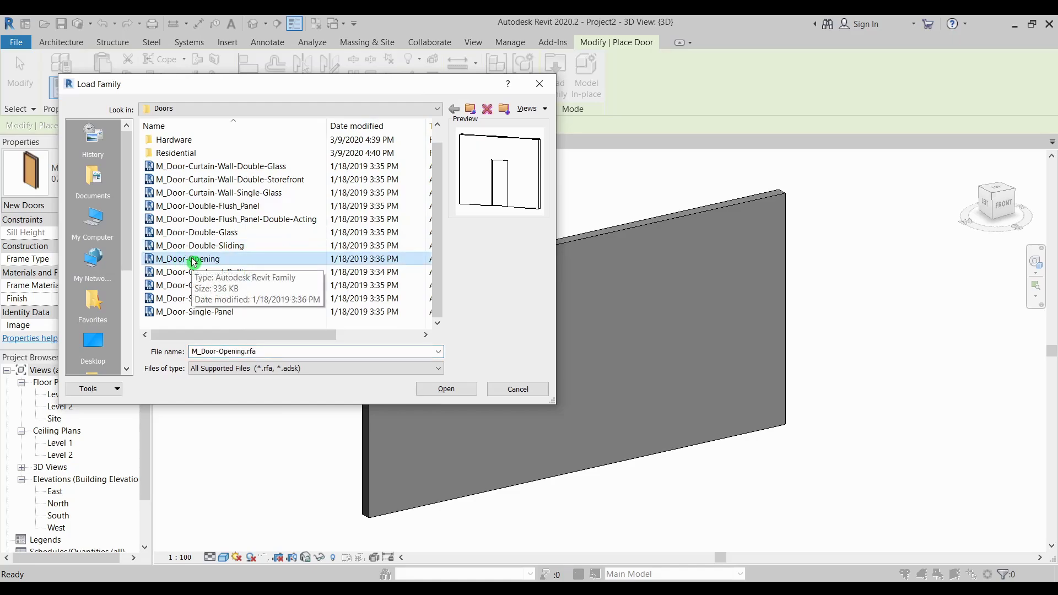
click(208, 167)
click(203, 206)
click(198, 247)
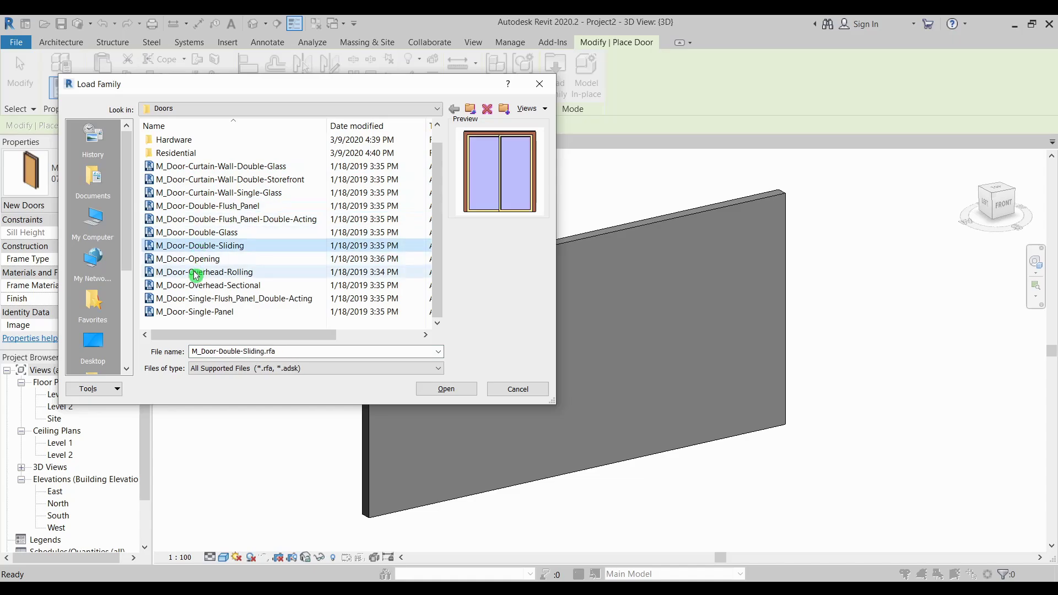
click(221, 193)
click(209, 167)
click(229, 218)
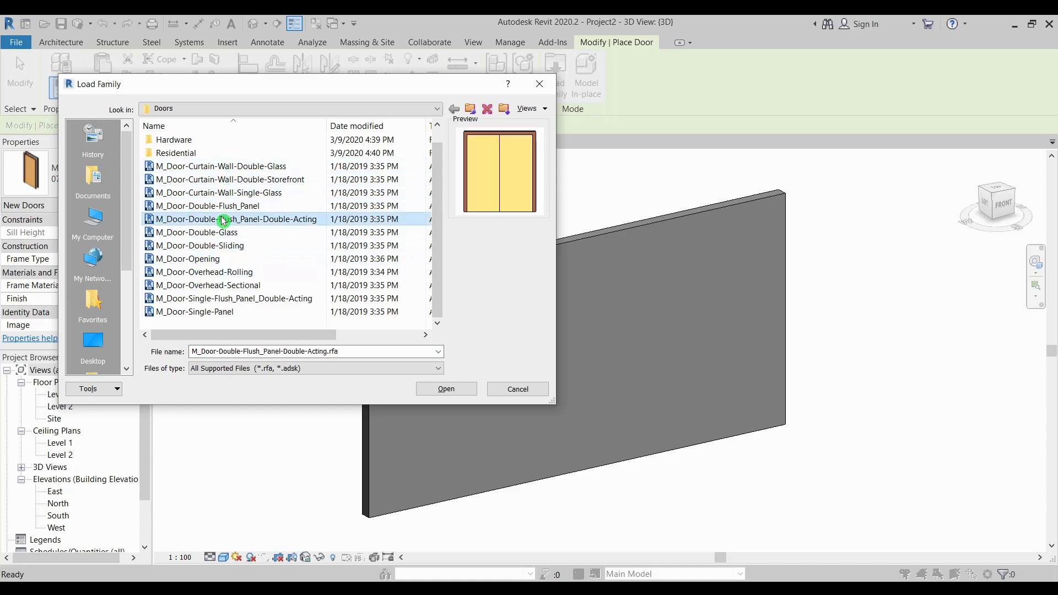
click(224, 179)
click(229, 232)
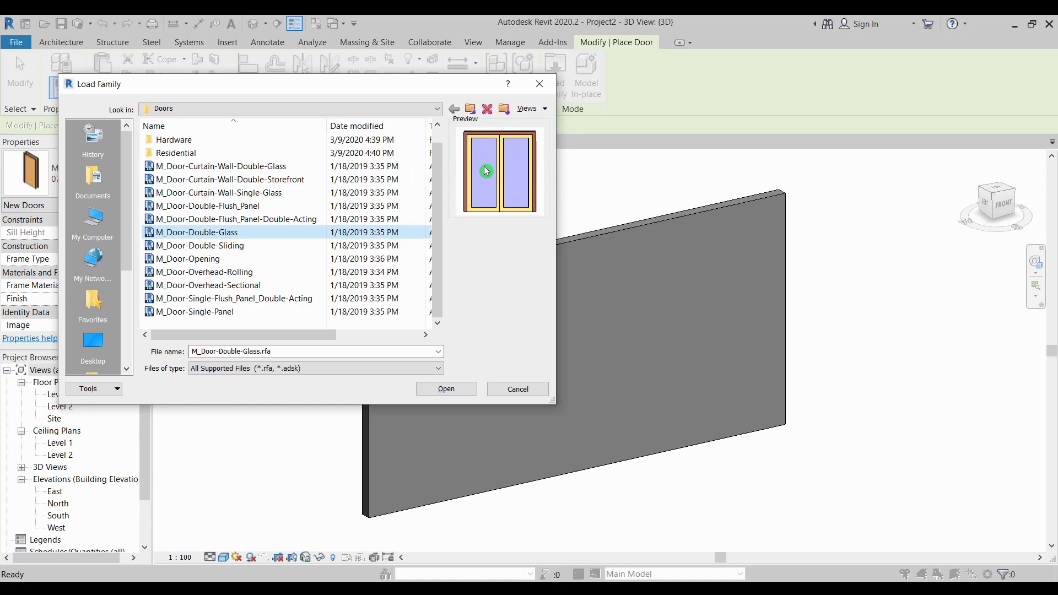
click(221, 260)
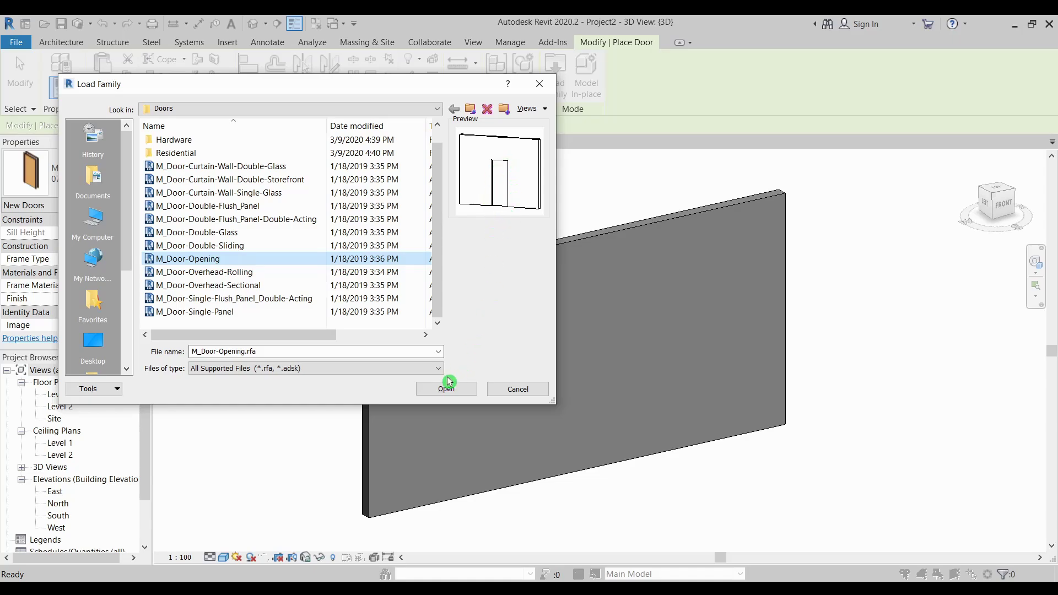
click(445, 390)
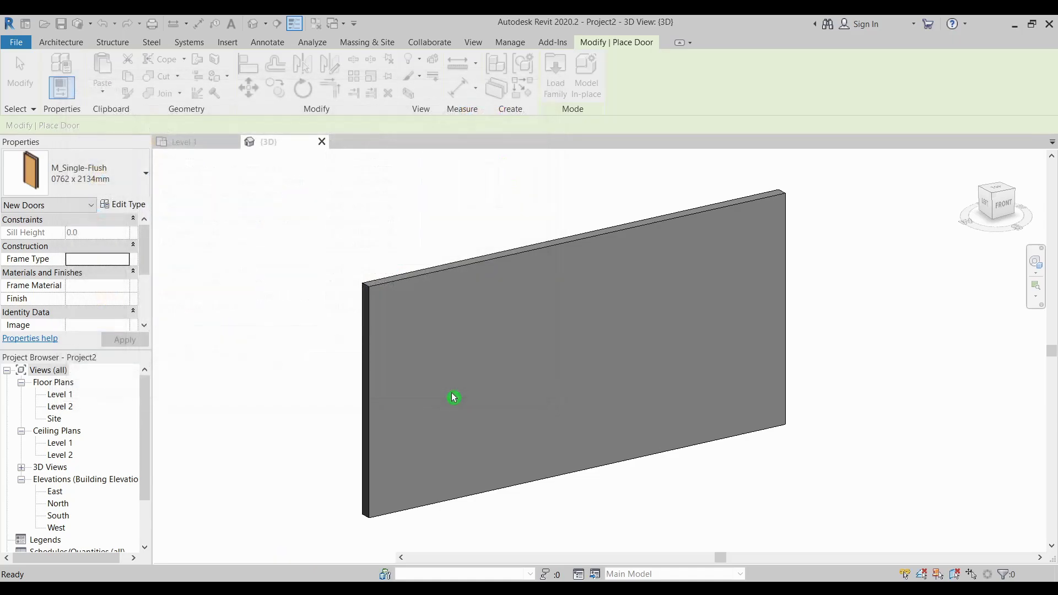
Place an M_Door-Opening 0762 x 2032mm opening in the wall and select it.
click(97, 179)
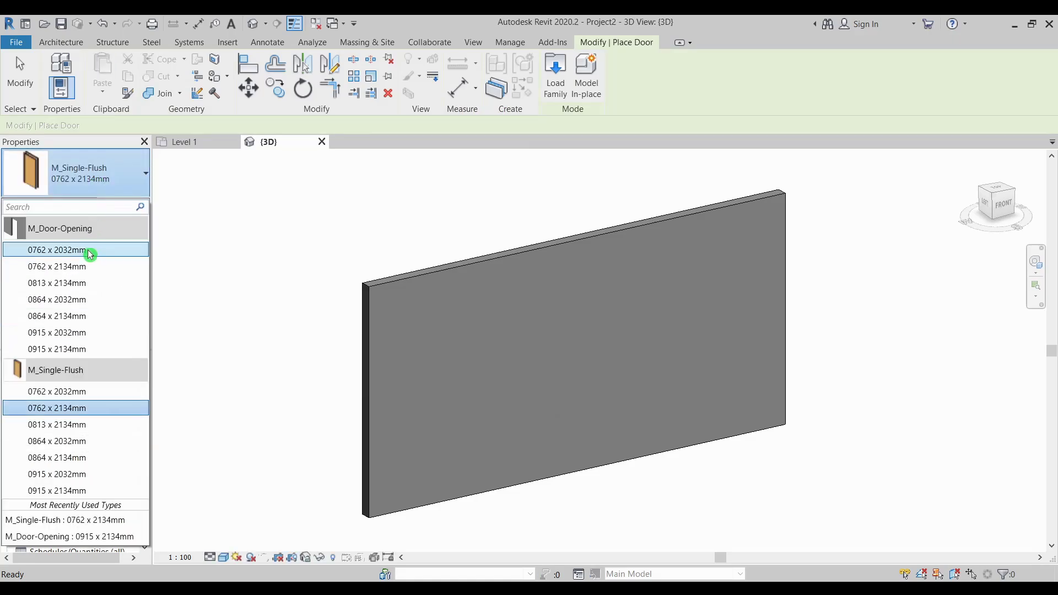
click(87, 250)
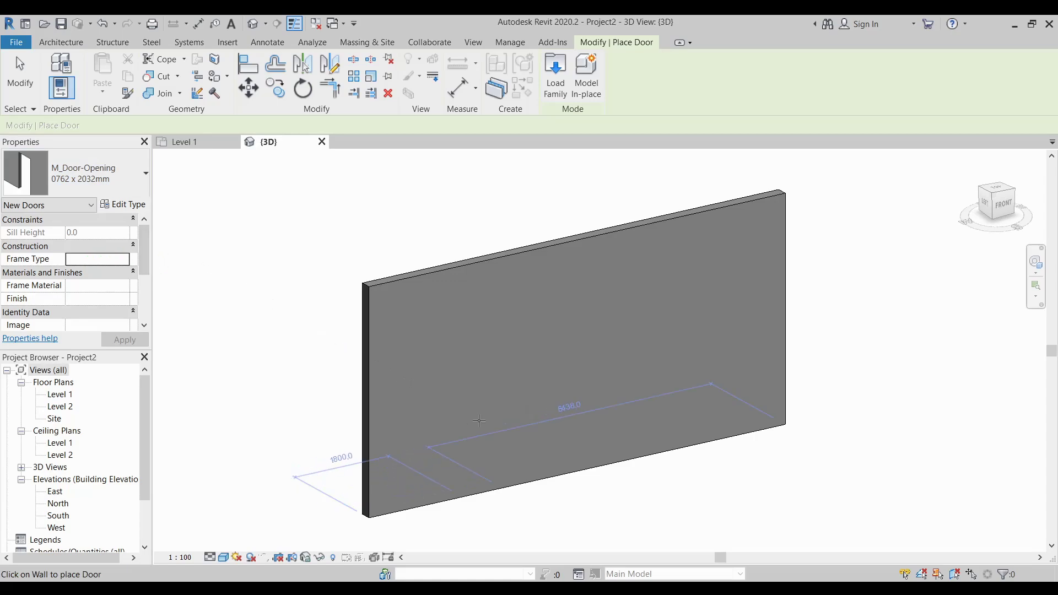
click(479, 421)
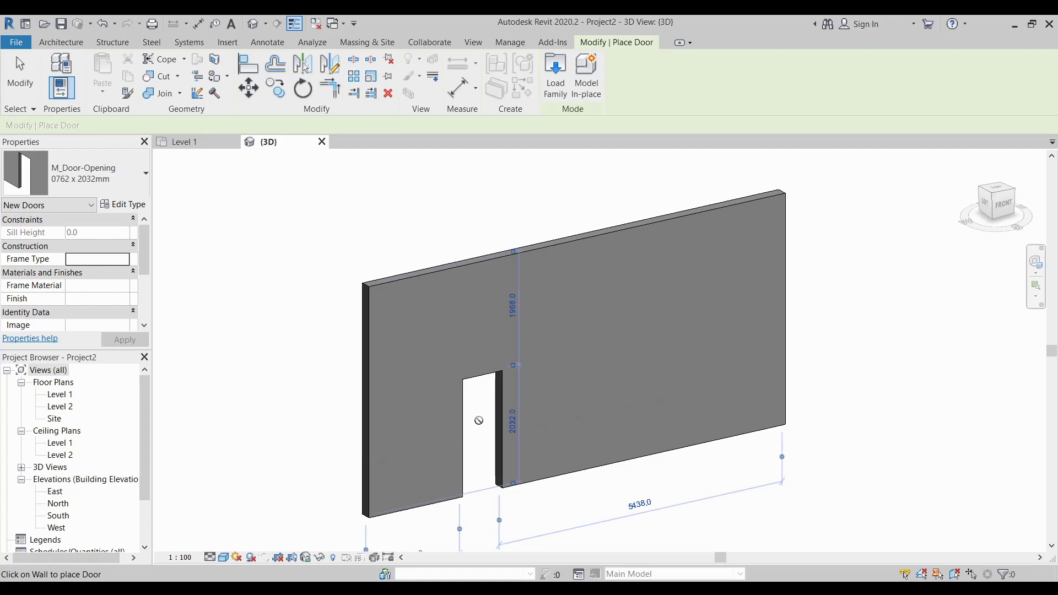
middle_drag(480, 413, 460, 374)
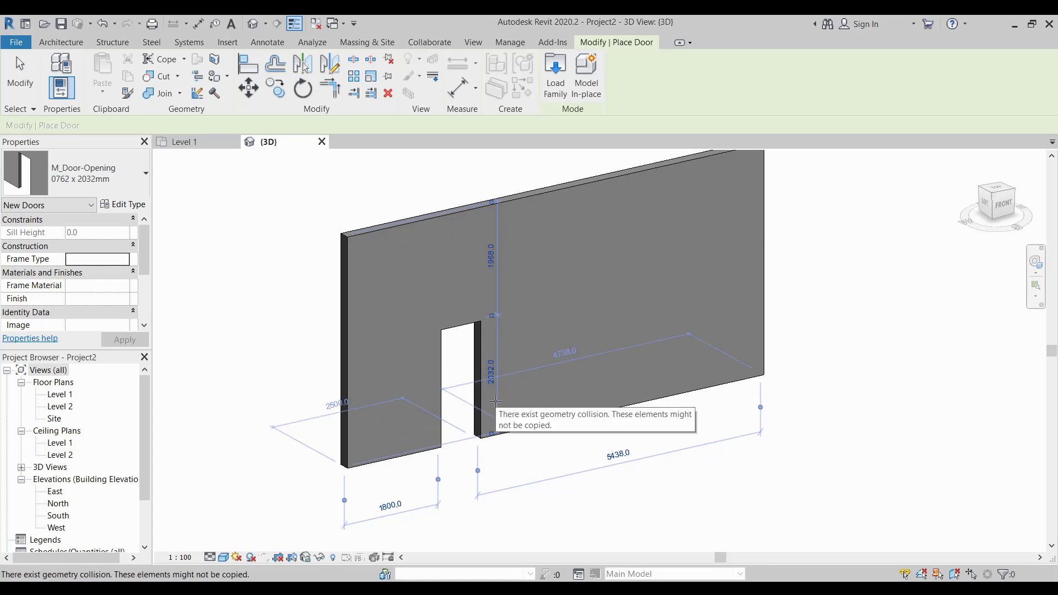
key(Escape)
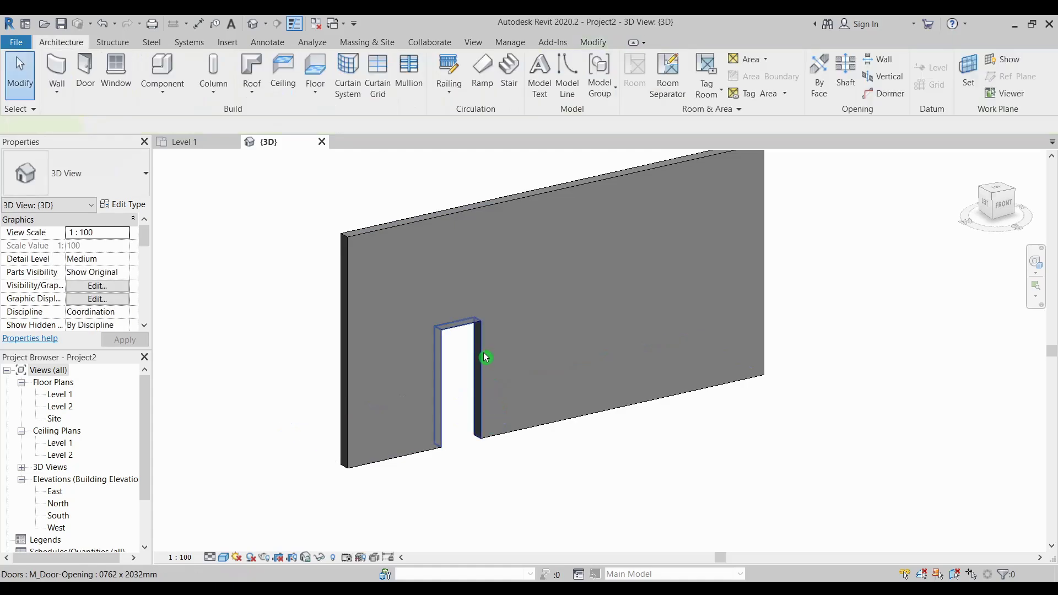
click(485, 353)
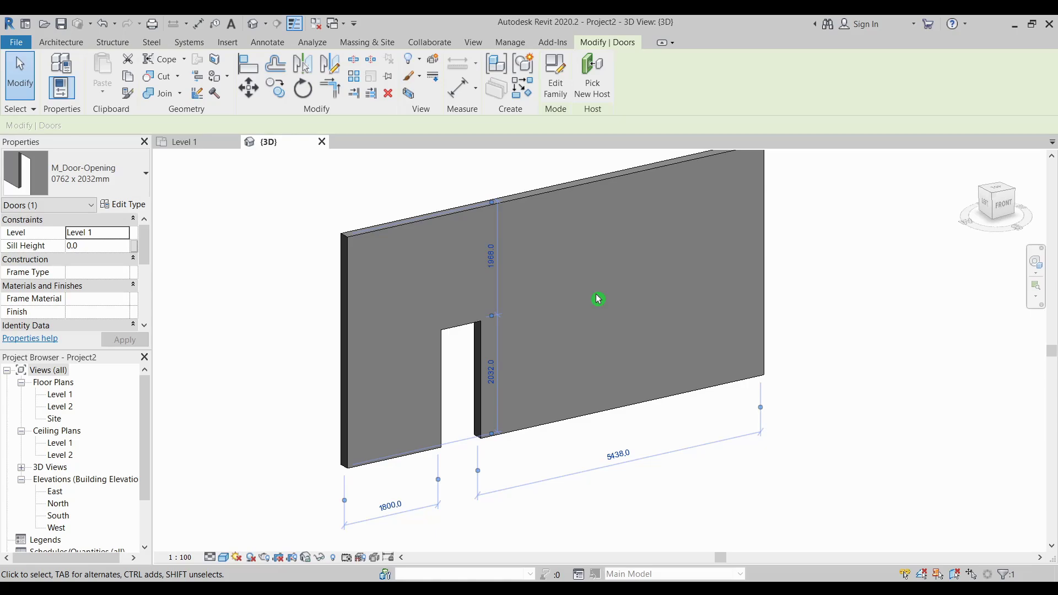
click(557, 84)
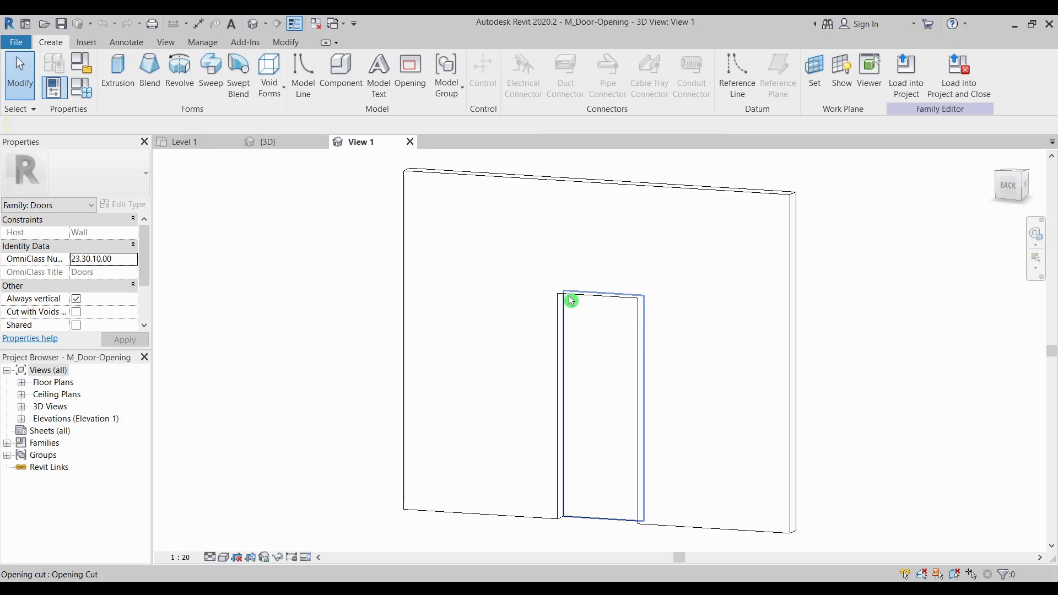
Select the family's Opening cut and enter Edit Sketch on its boundary.
click(572, 301)
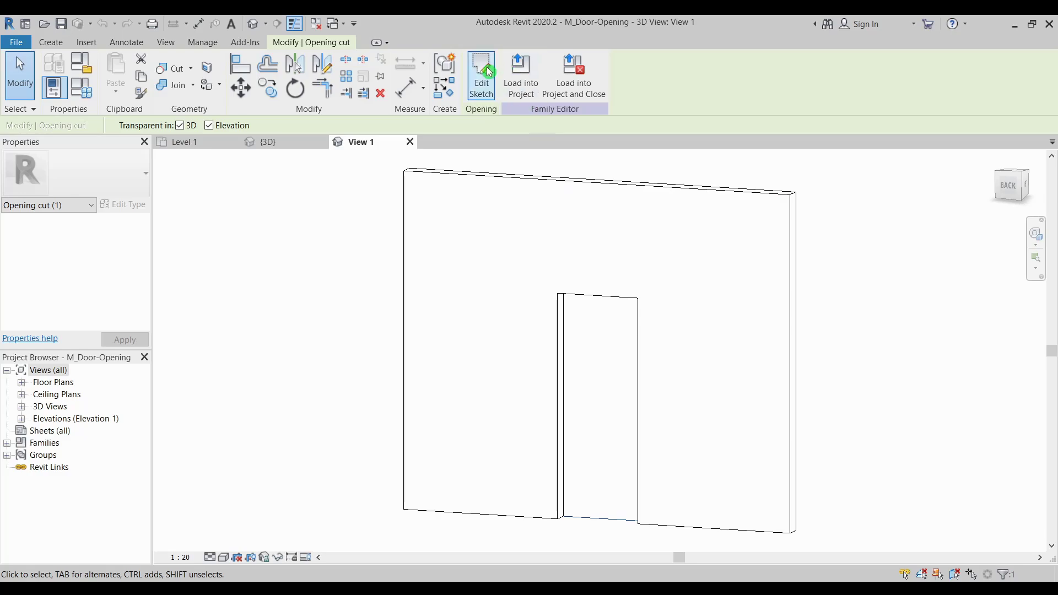
click(489, 87)
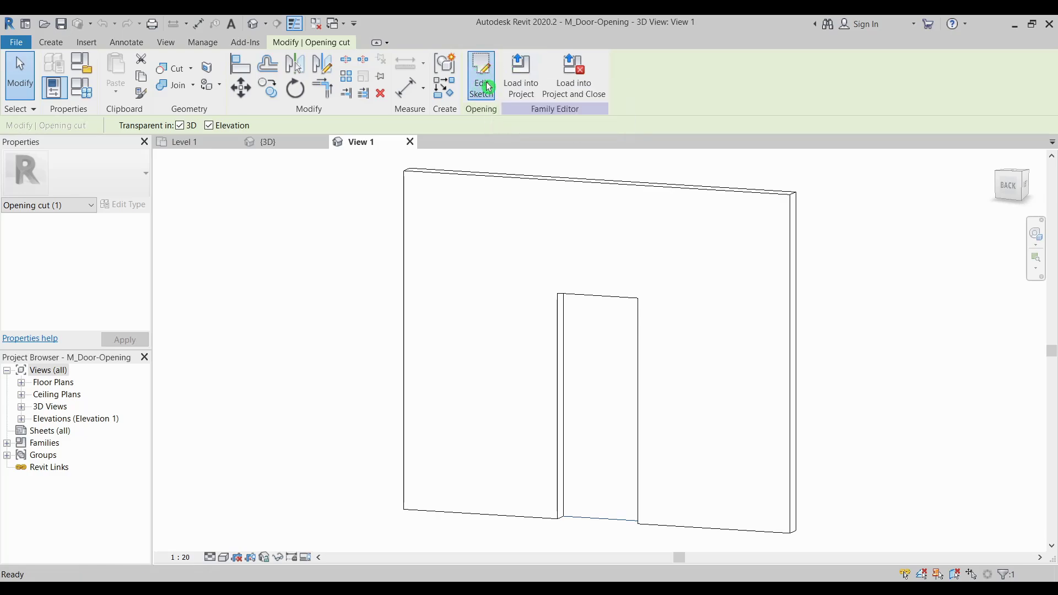
mouse_move(551, 342)
middle_down()
mouse_move(511, 328)
mouse_move(569, 368)
mouse_move(534, 343)
middle_up()
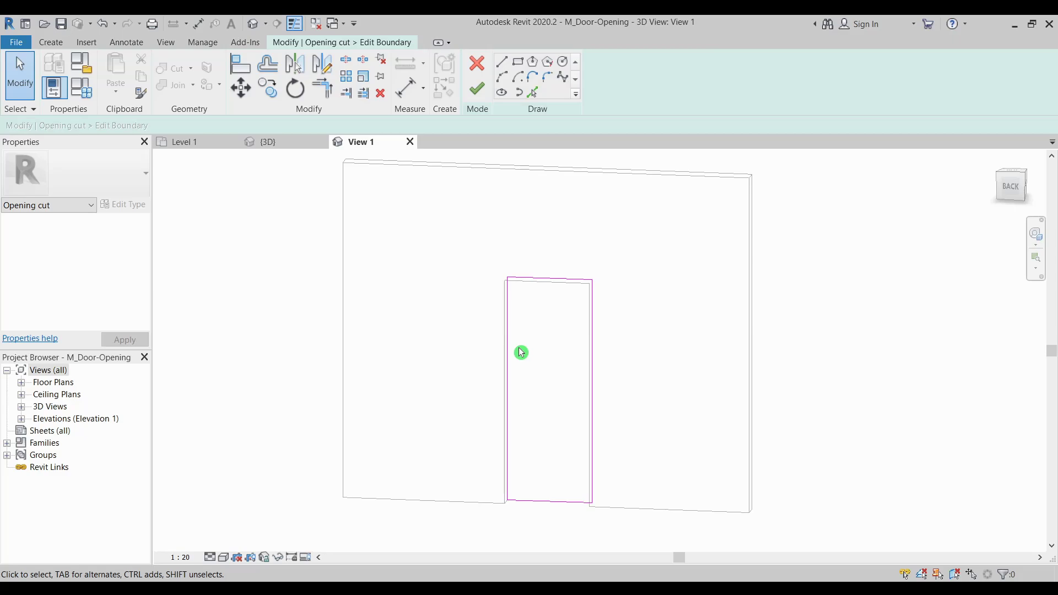
Replace the opening's flat top line with a shallow Start-End-Radius arc and finish the sketch.
click(502, 77)
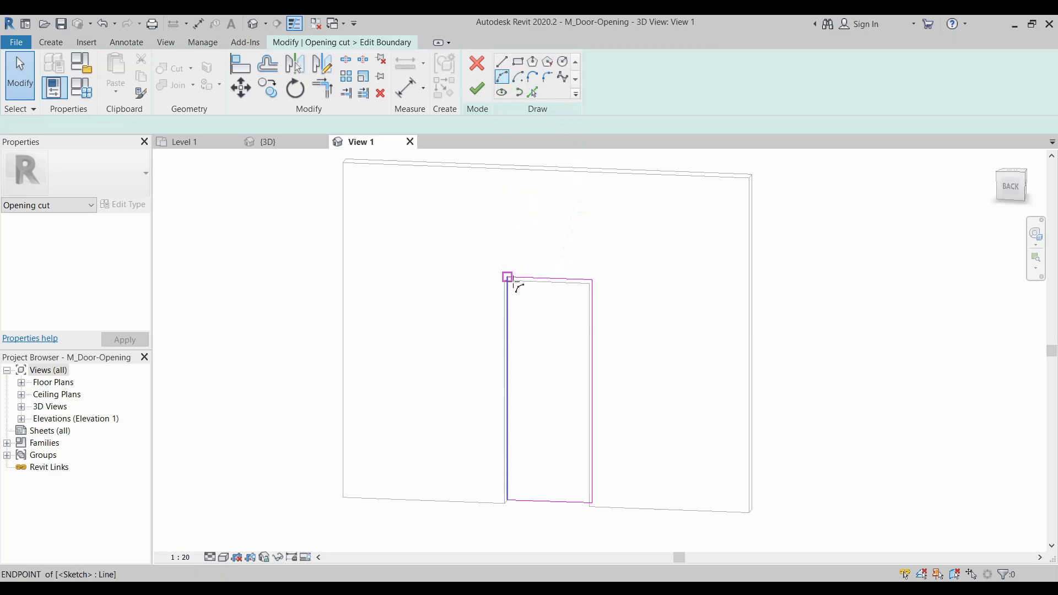
click(507, 277)
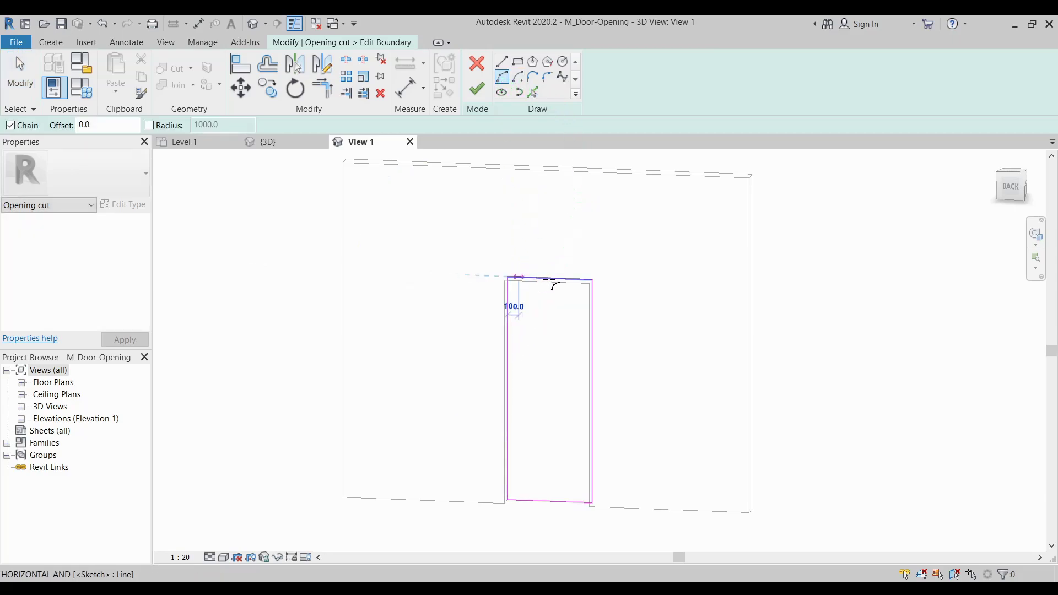
click(591, 279)
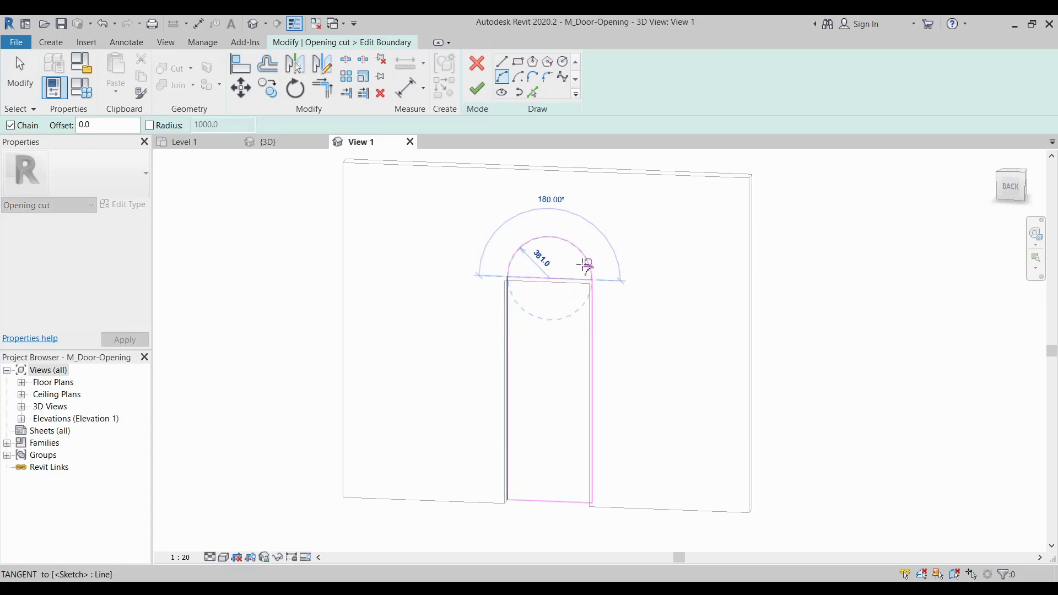
click(567, 268)
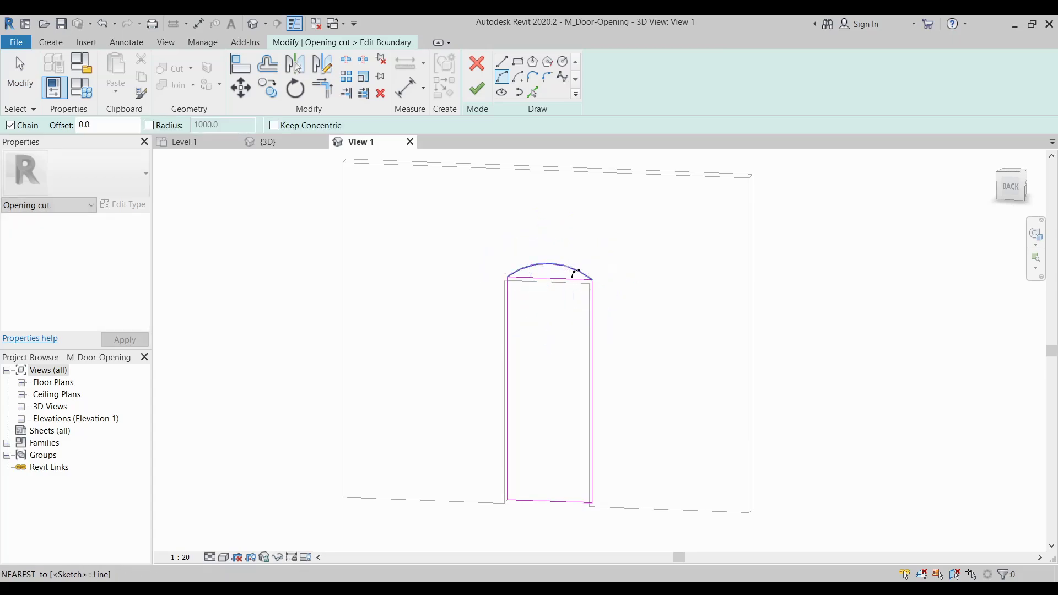
key(Escape)
key(Escape)
click(559, 283)
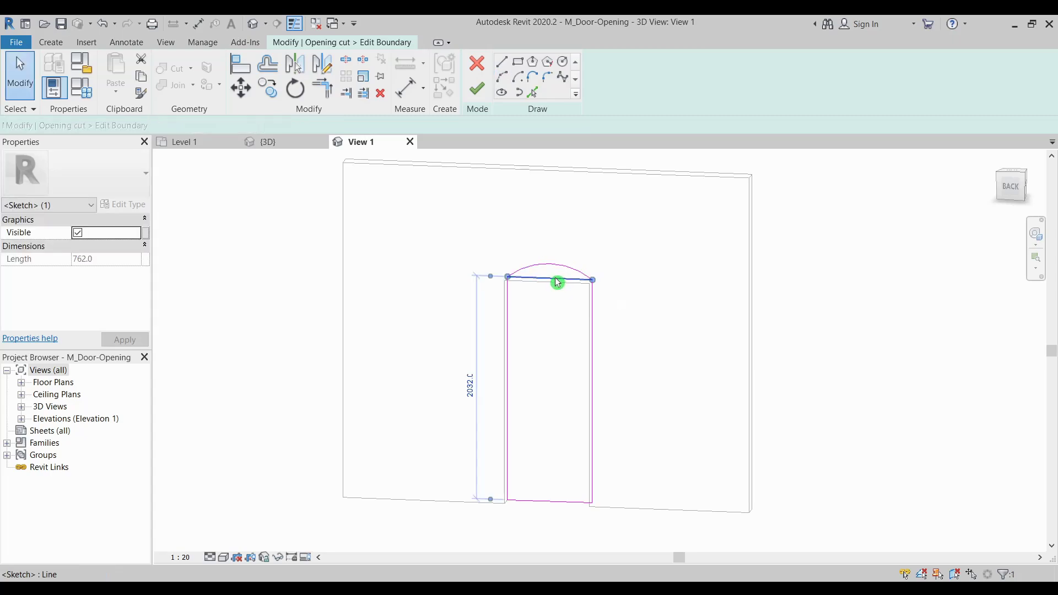
key(Delete)
mouse_move(557, 283)
middle_down()
mouse_move(571, 269)
mouse_move(559, 272)
middle_up()
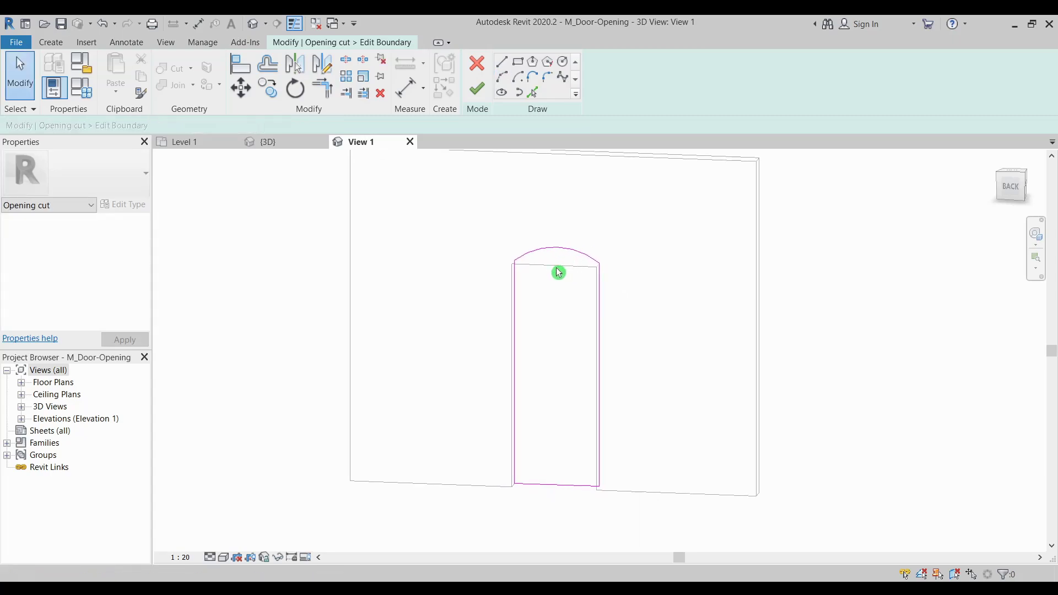
click(483, 93)
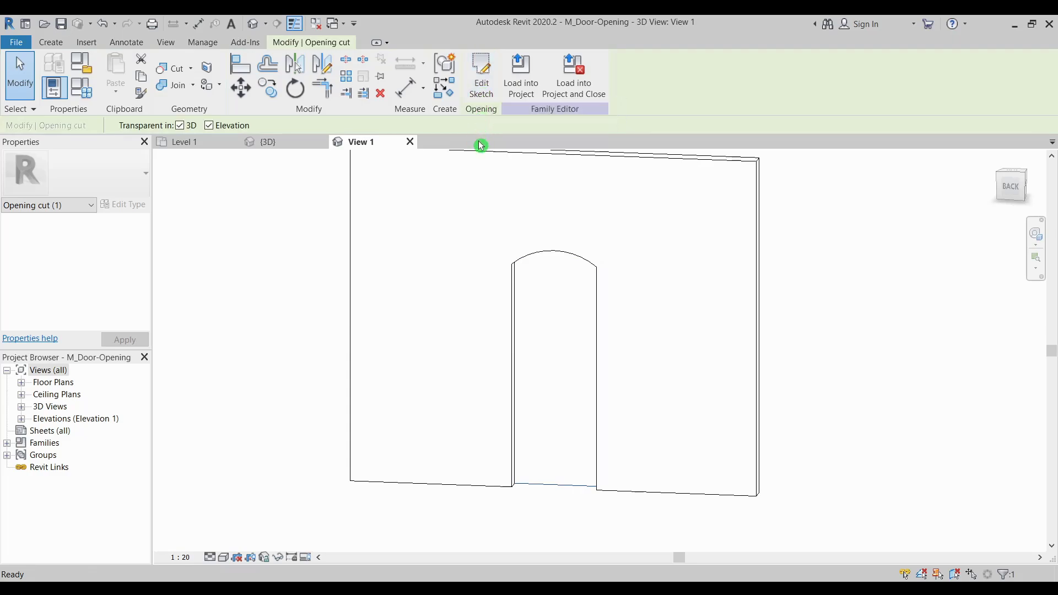
Load the edited family into Project2, overwriting the existing version, and select the arched opening.
click(521, 75)
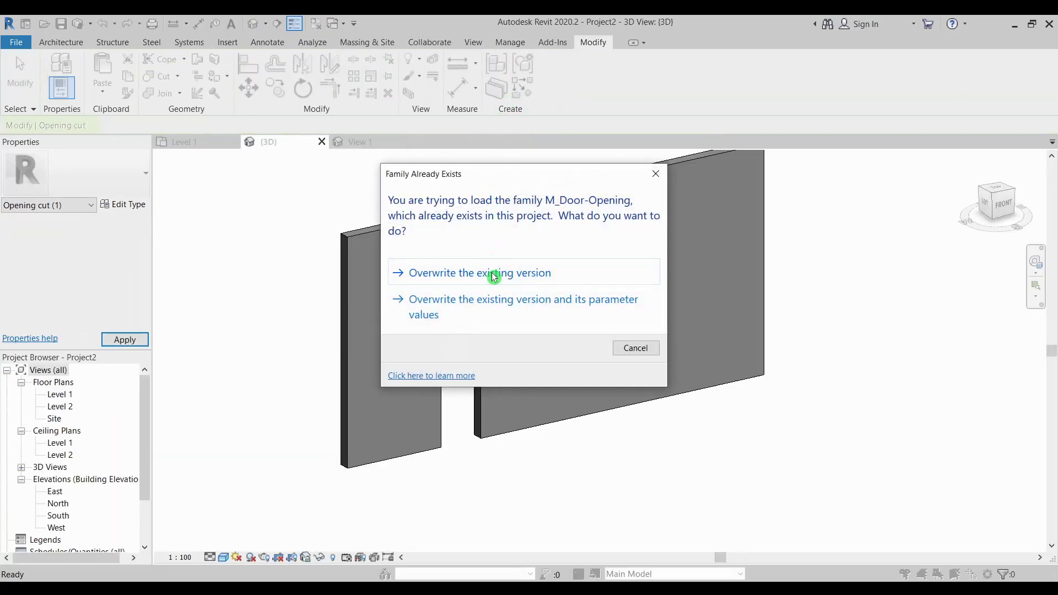
click(493, 275)
shift+middle_drag(494, 361, 501, 386)
click(452, 291)
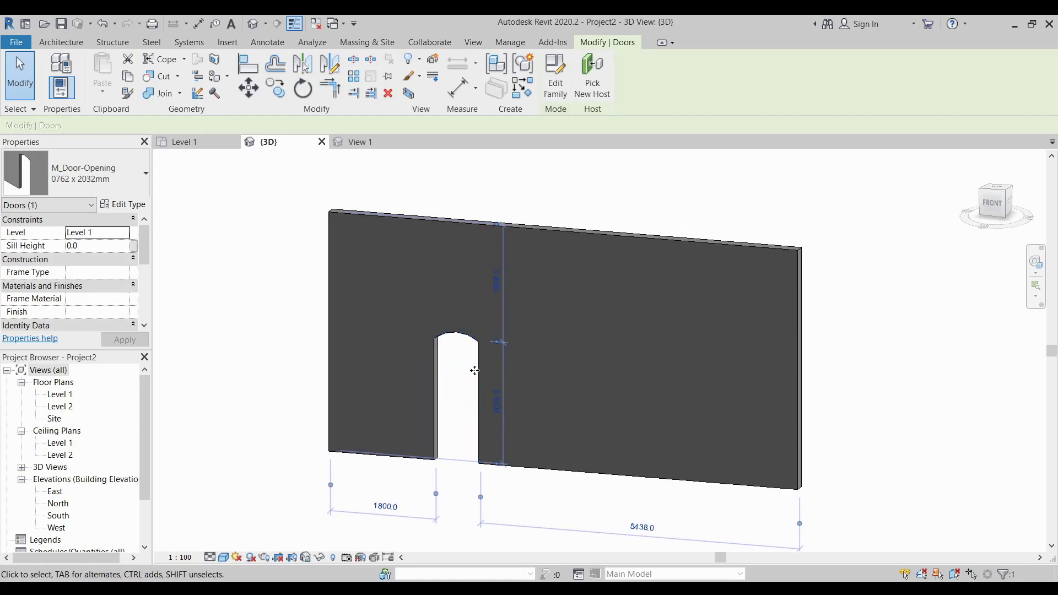
Switch the opening type to 0813 x 2134mm, then 0915 x 2134mm, finally 0864 x 2032mm.
middle_drag(472, 366, 457, 363)
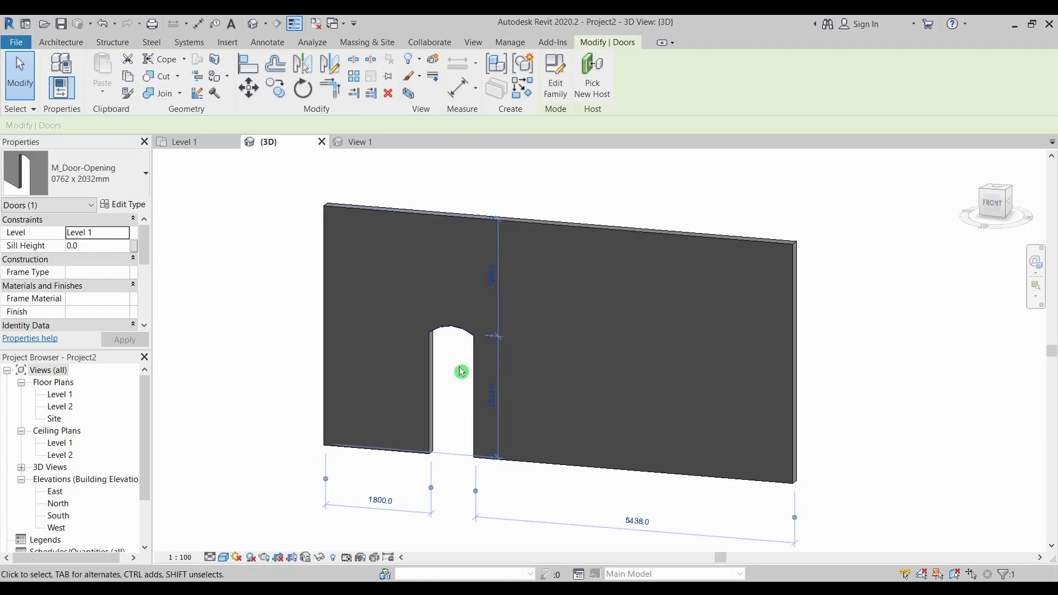
click(118, 178)
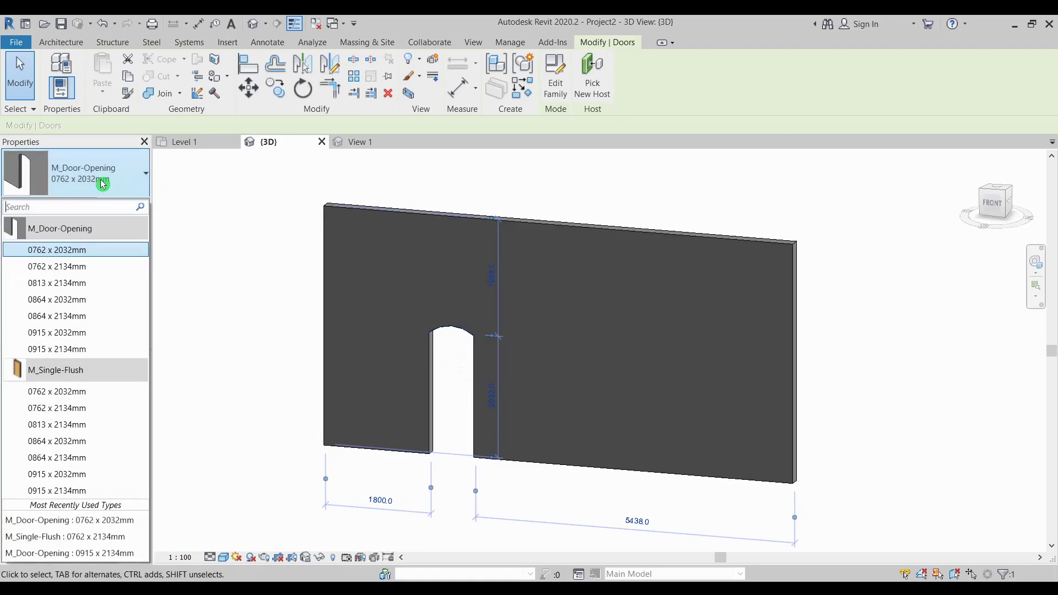
click(94, 282)
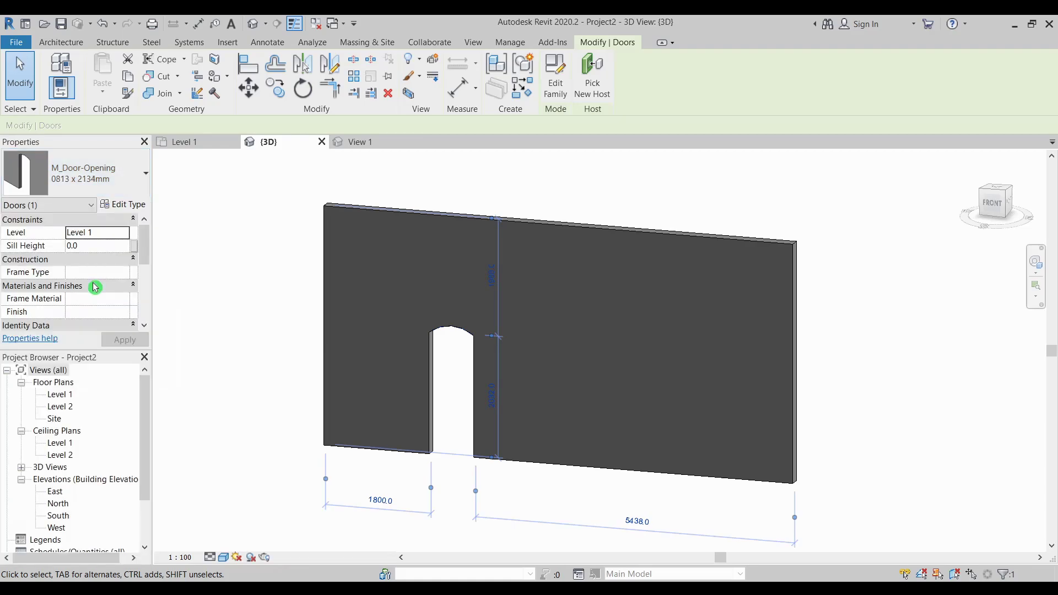
click(91, 176)
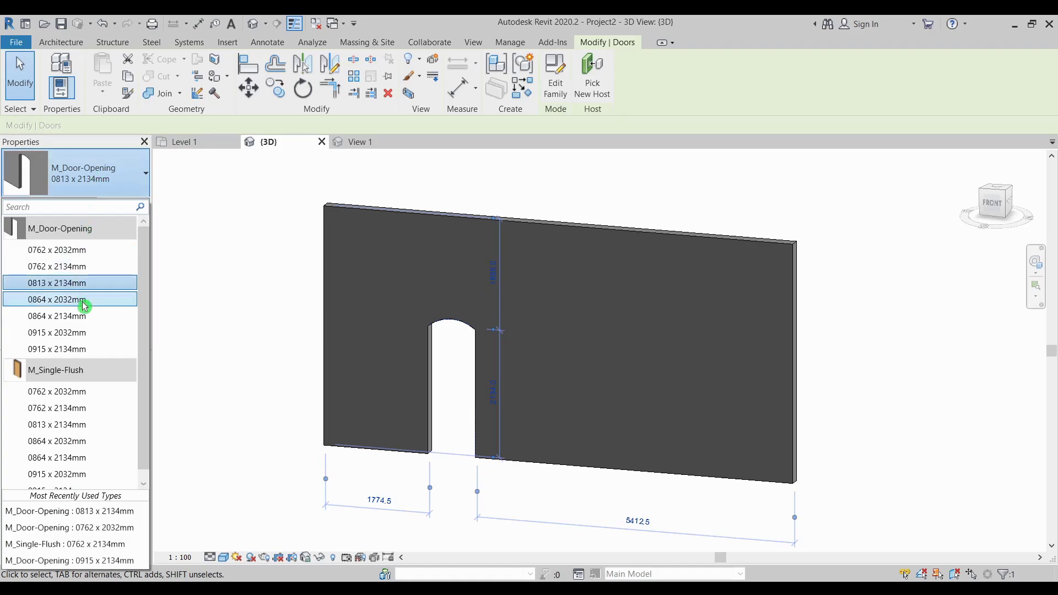
click(86, 349)
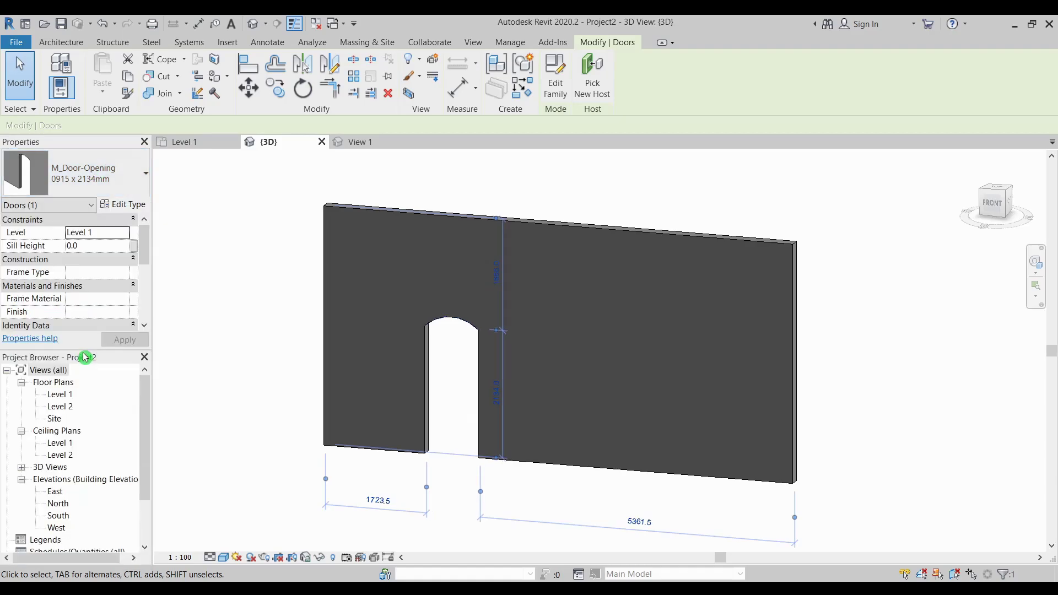
click(89, 175)
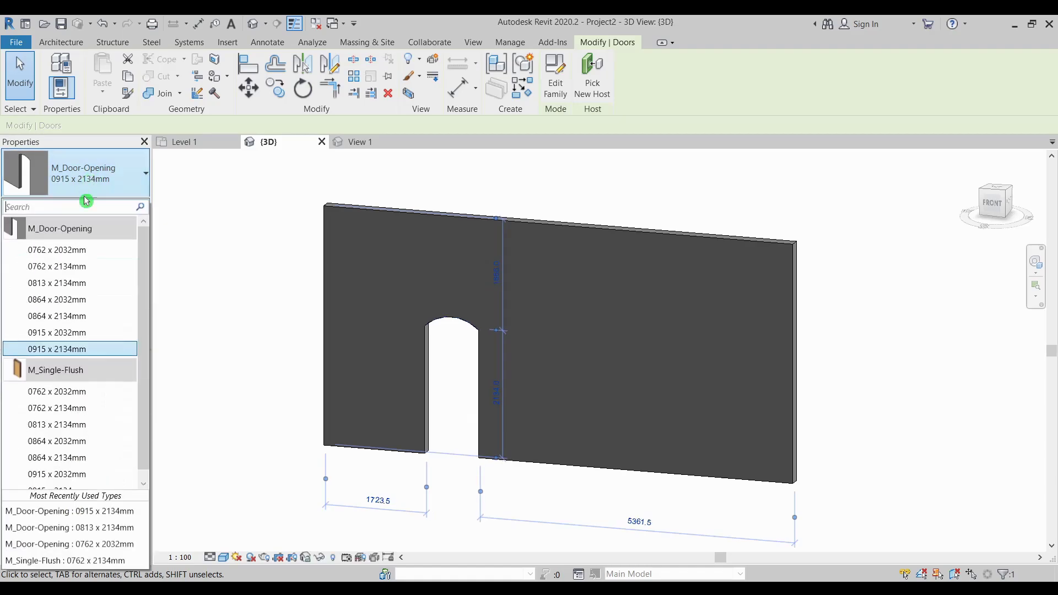
click(79, 299)
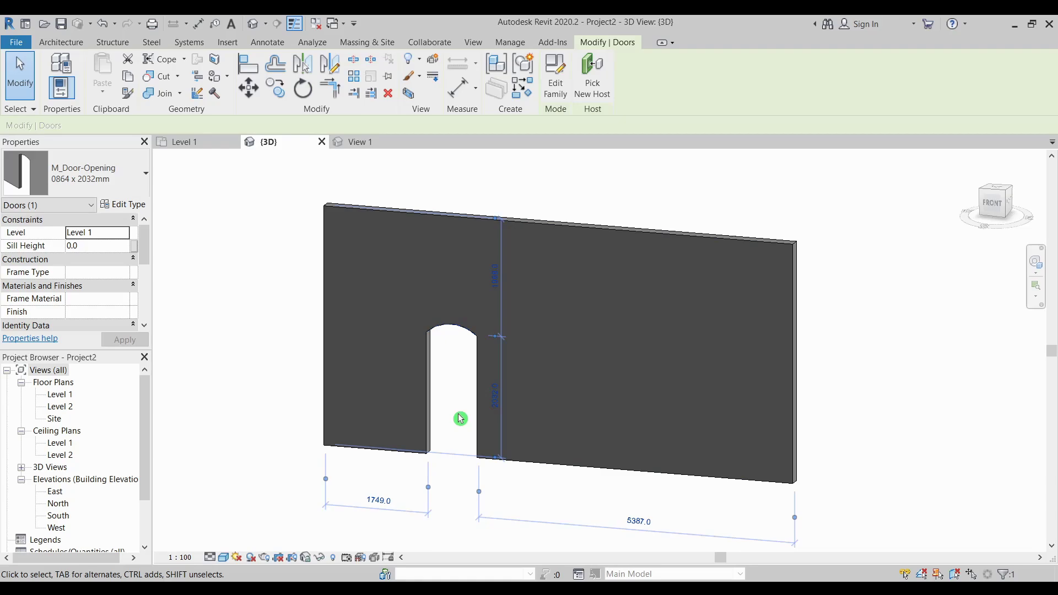
shift+middle_drag(463, 420, 584, 441)
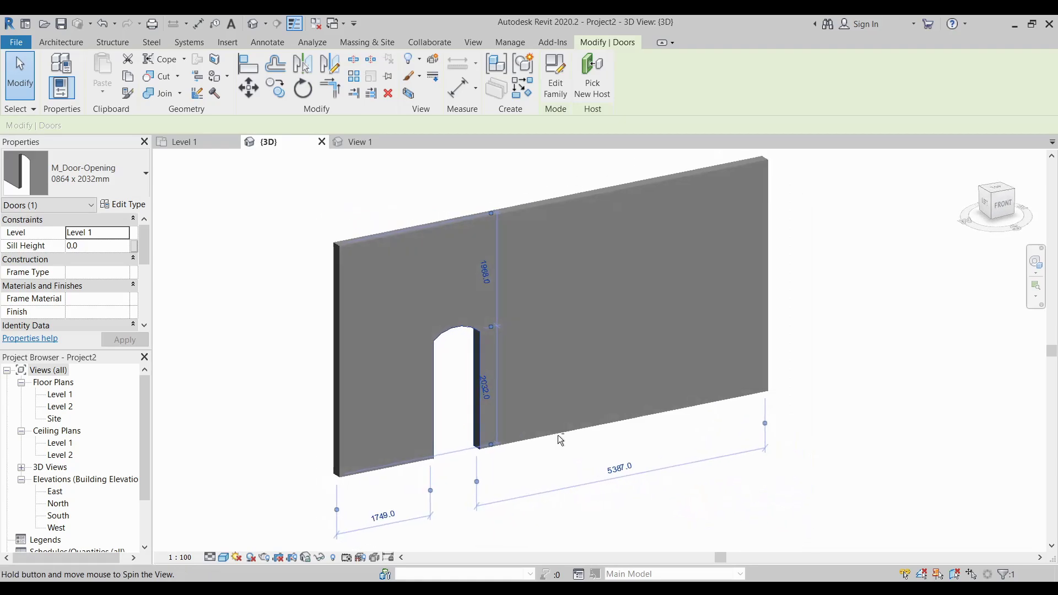
scroll(461, 379, up, 1)
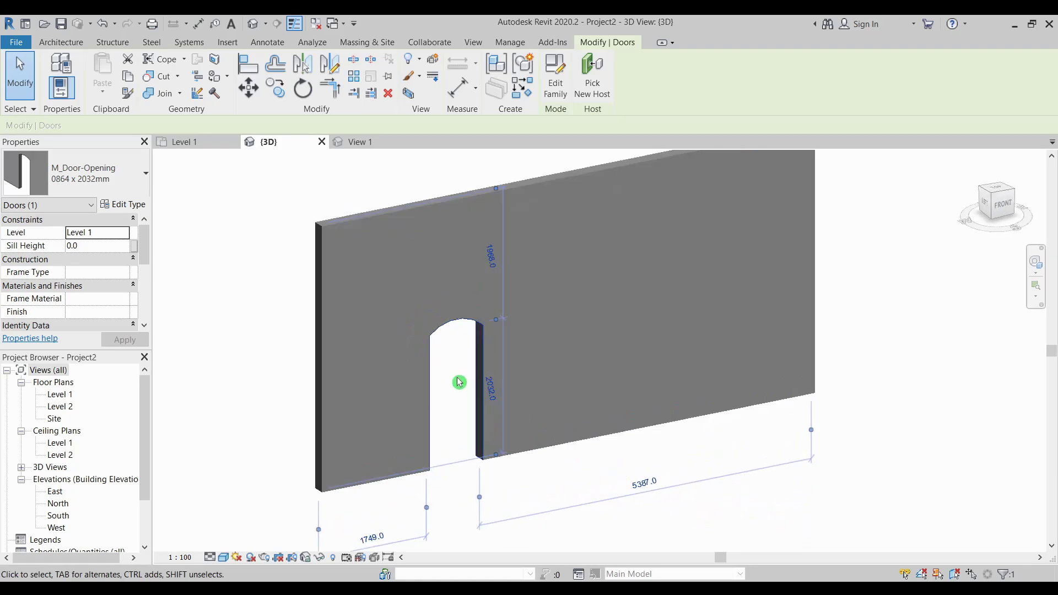